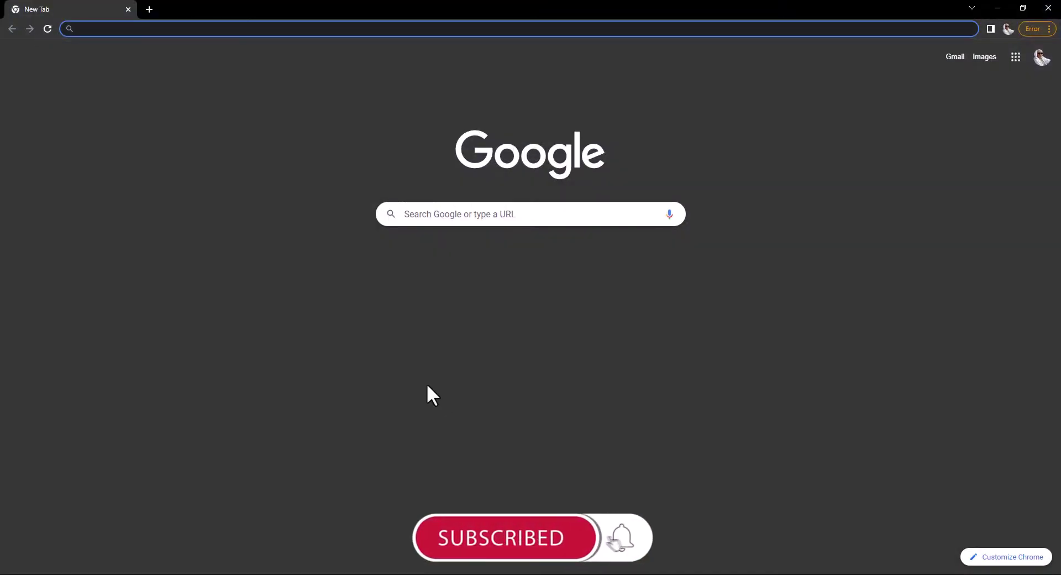
Create a new blank Google Sheets spreadsheet via the sheet.new address
text(sheet)
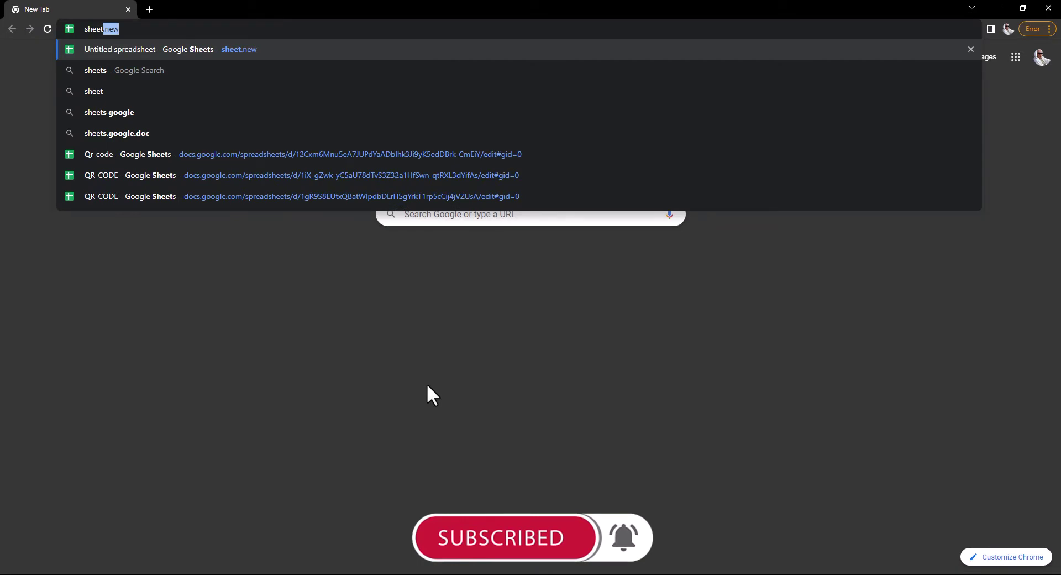
text(.new)
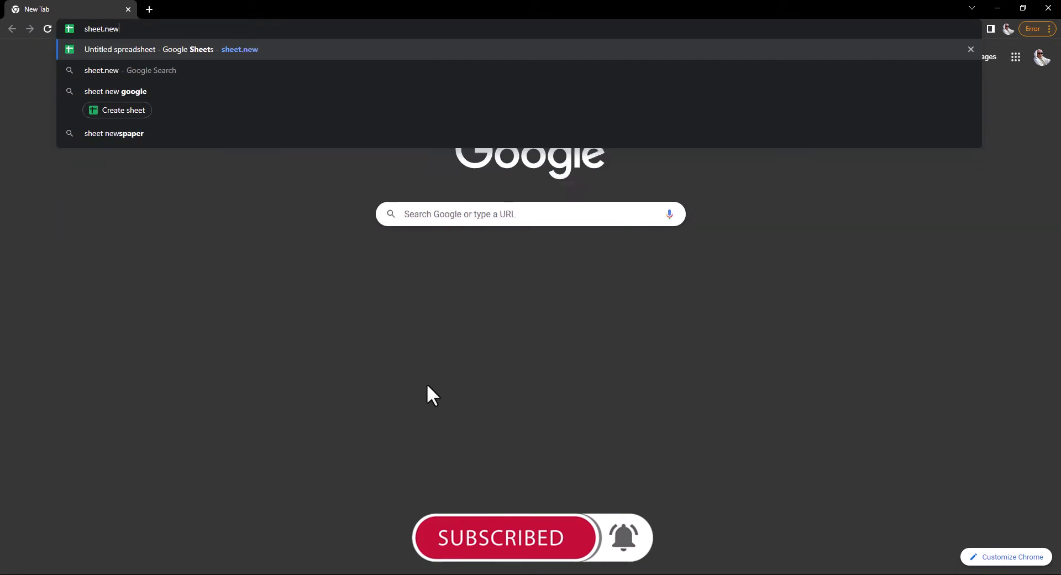
key(Return)
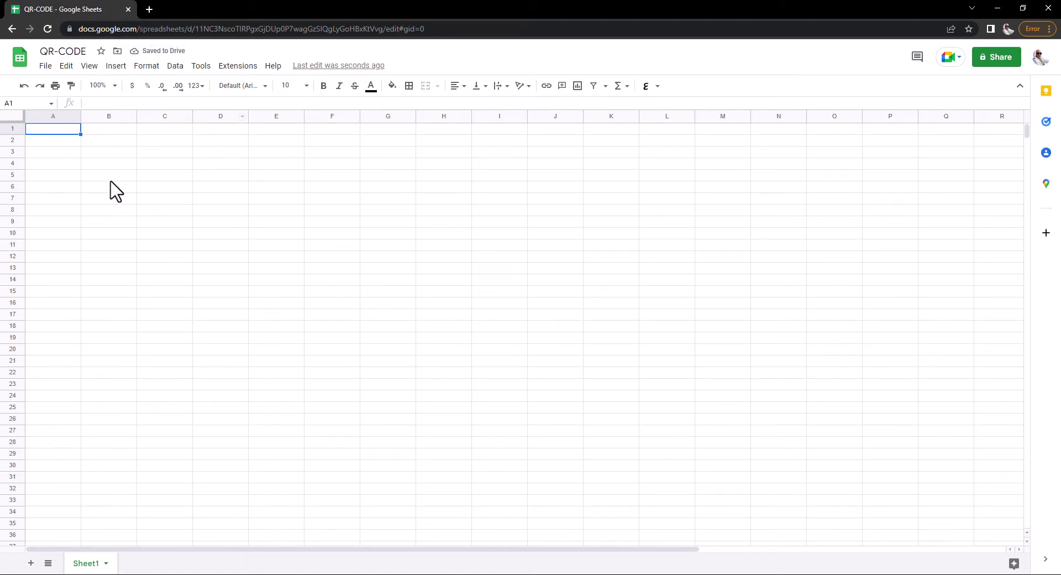
Paste the three profile links into column B starting at B3, then select A3
click(110, 164)
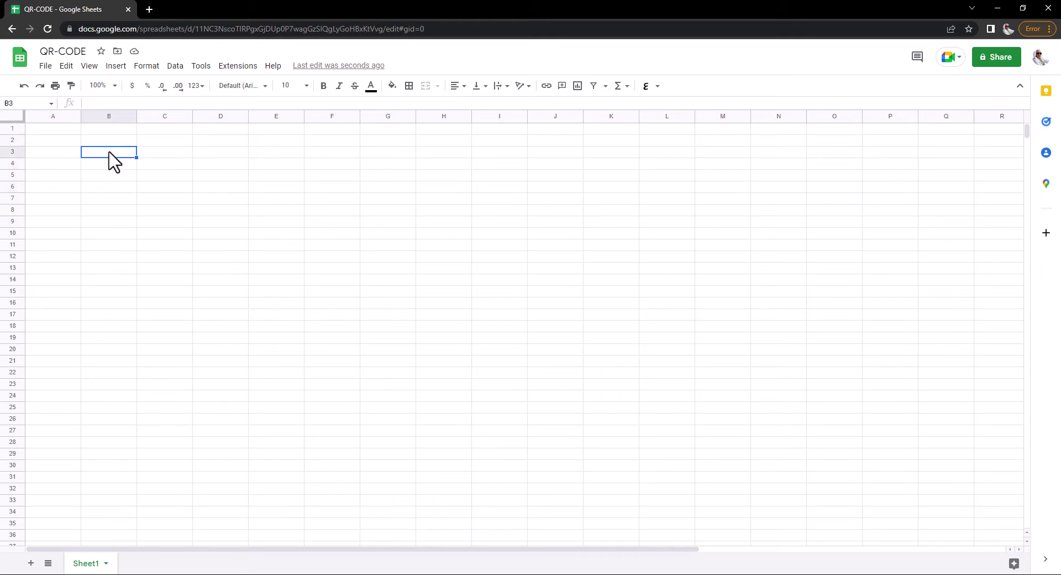
text(https://www.facebook.com/youtubawy  https://www.instagram.com/youtubawy/  https://www.youtube.com/c/YOUTUBAWYAhmedAlGallad)
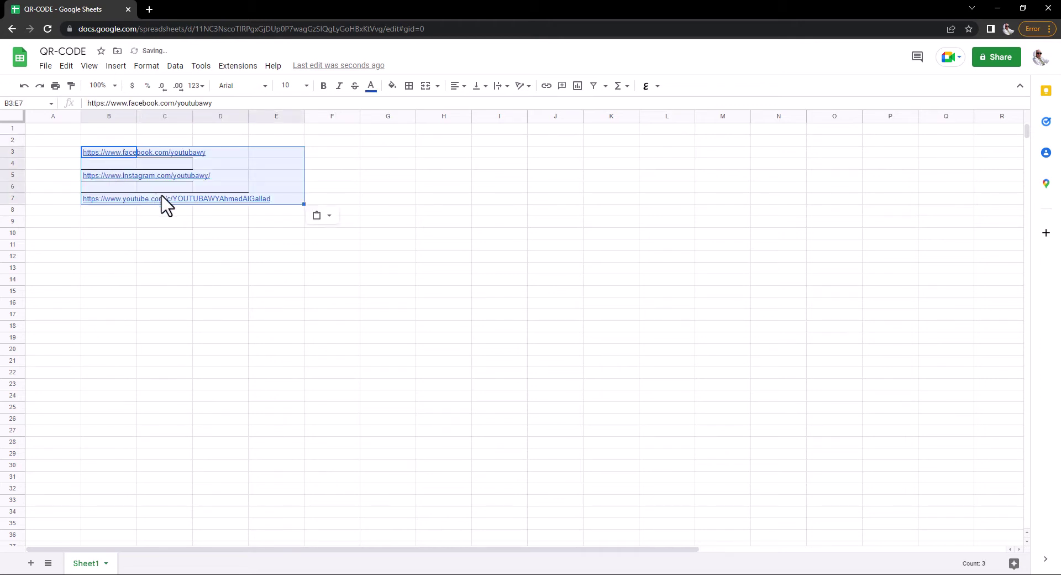
click(186, 257)
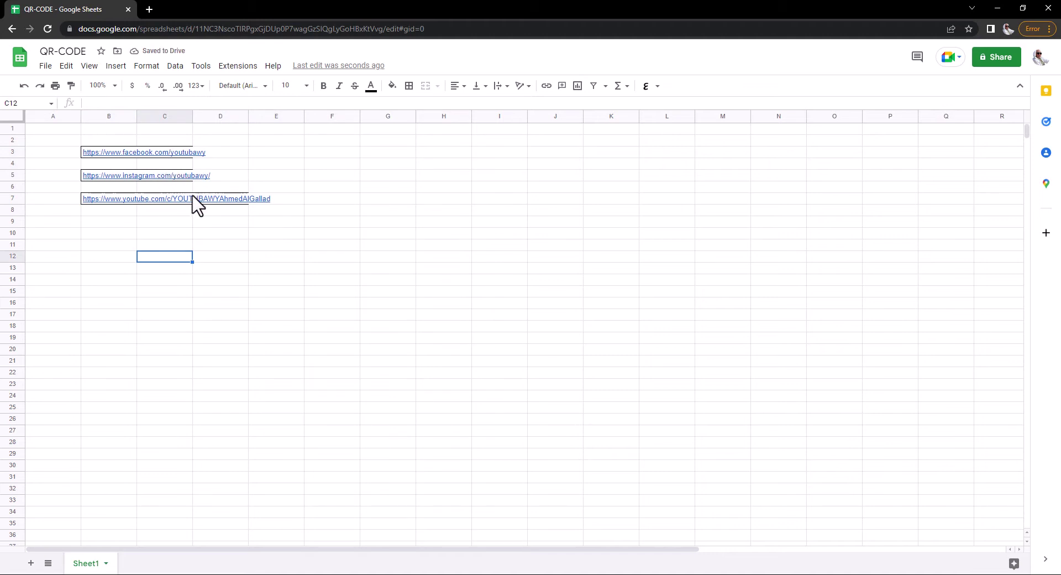
click(60, 155)
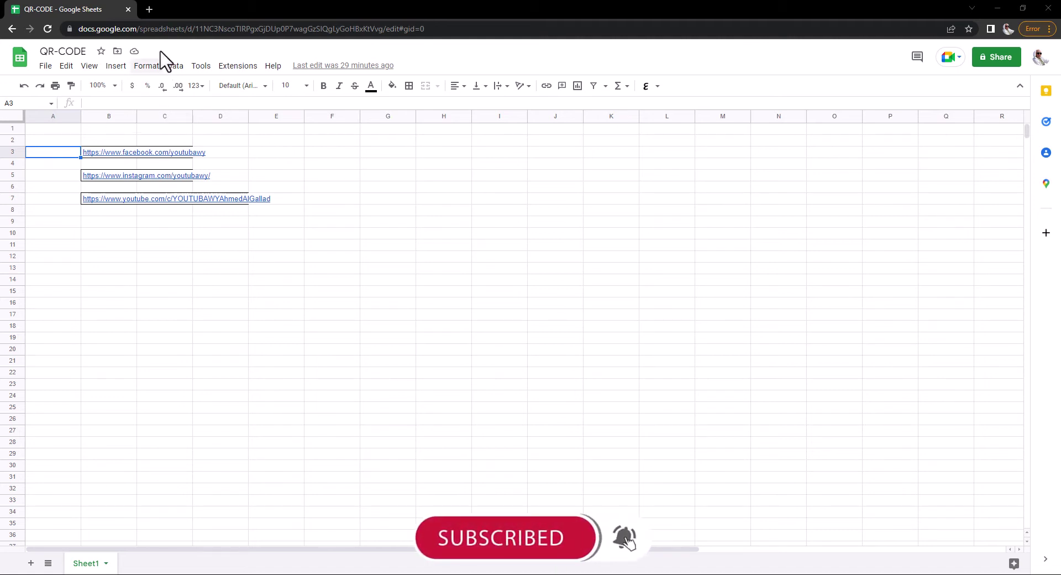
Load the Google Charts QR Codes documentation page in a new tab
click(148, 9)
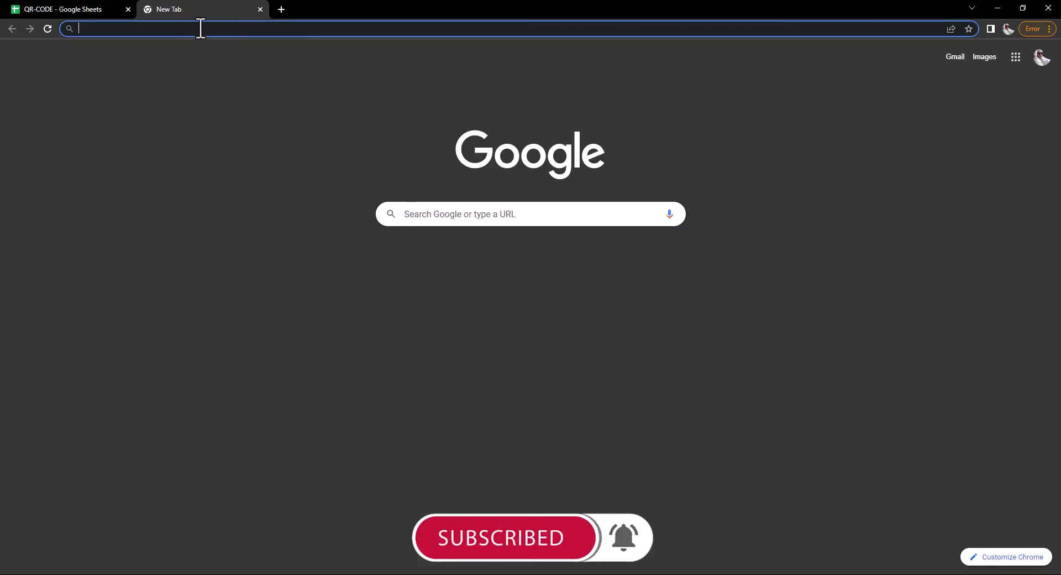
text(https://developers.google.com/chart/infographics/docs/qr_codes)
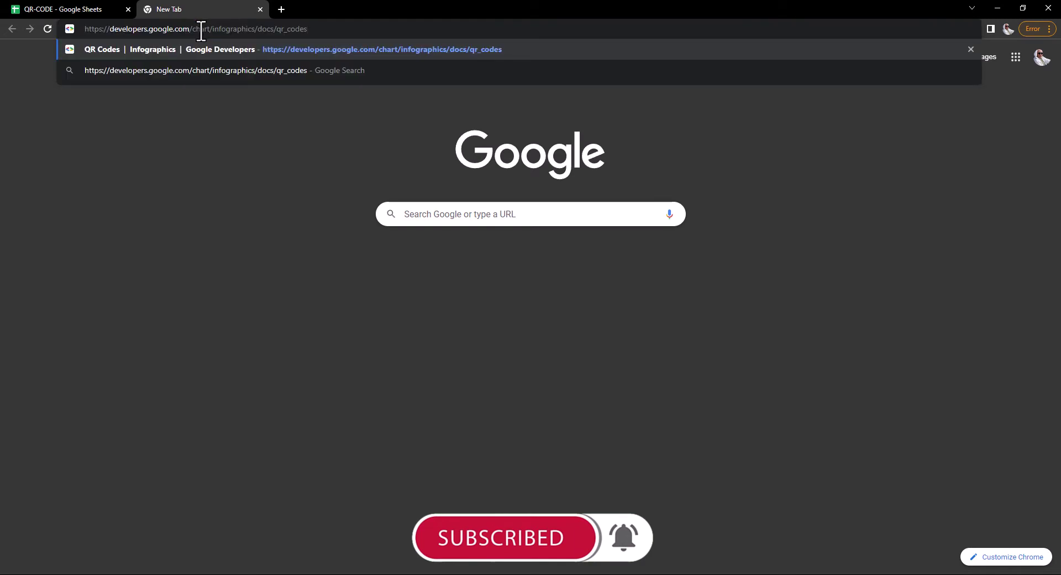
key(Return)
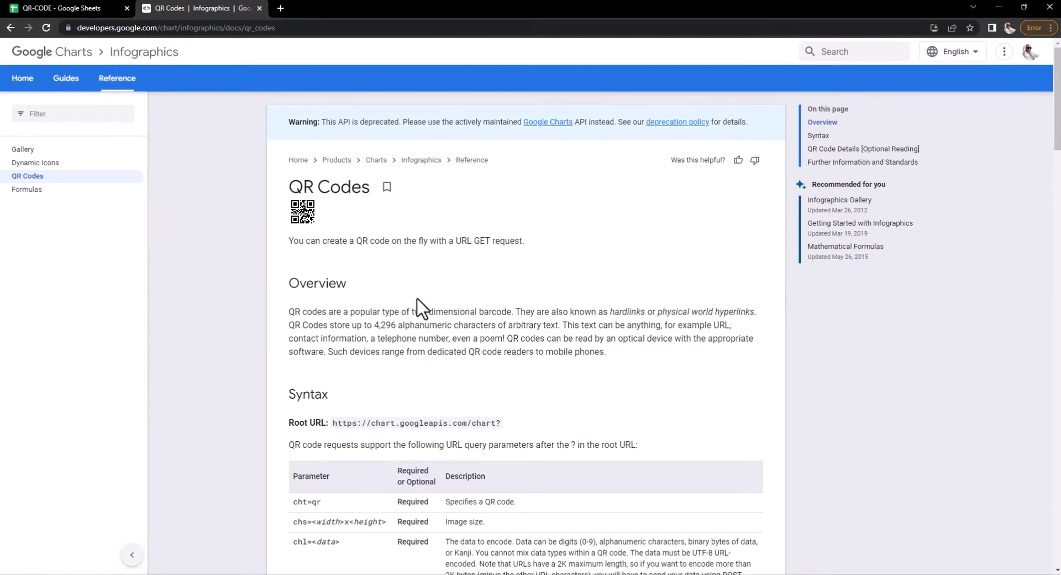
scroll(360, 395, down, 3)
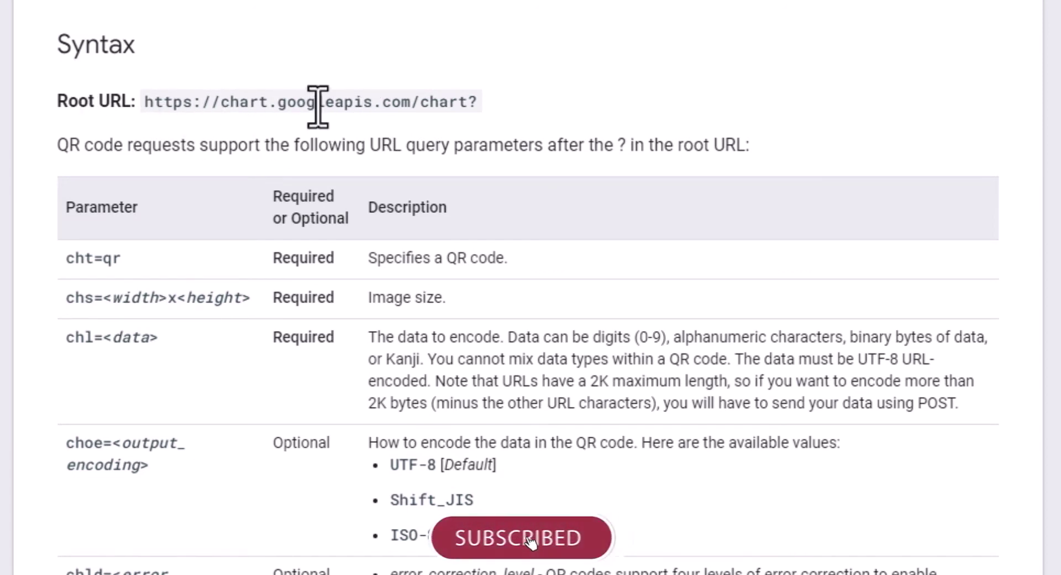
Copy the chl=<data>, chs=<width>x<height> and cht=qr parameters and the chart API root URL
drag(160, 338, 71, 344)
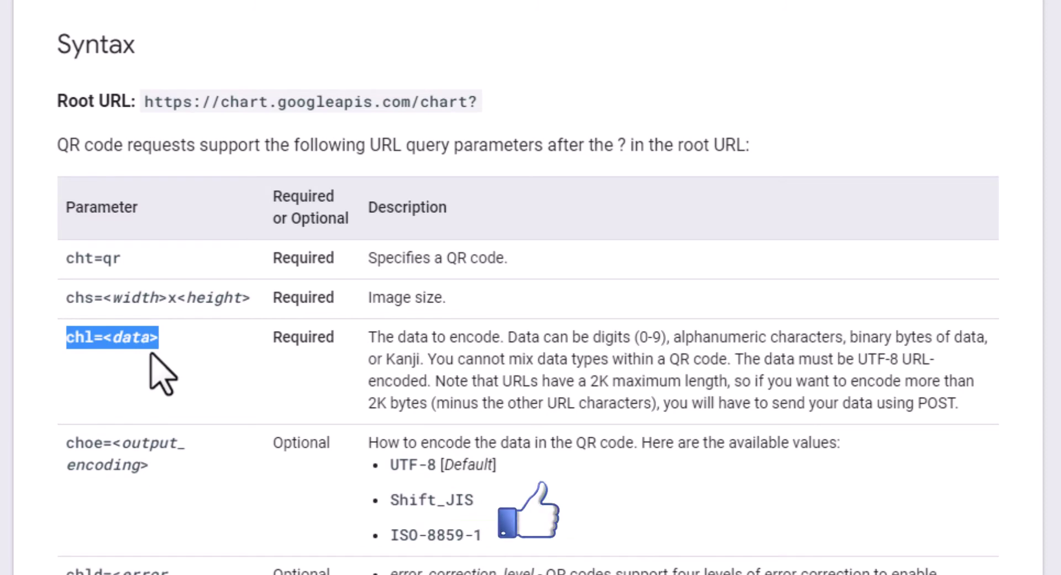
key(ctrl+c)
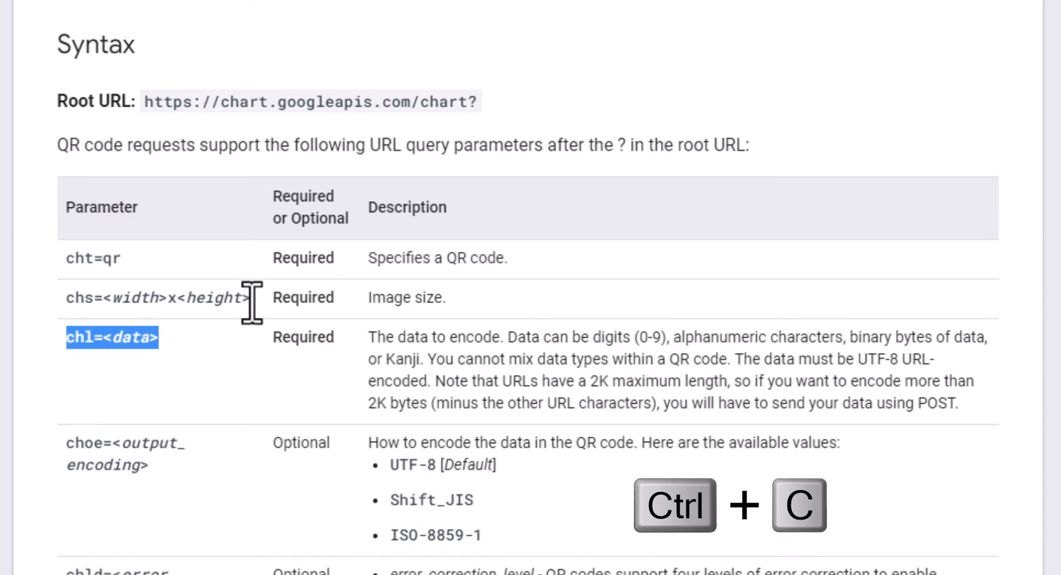
drag(250, 298, 62, 301)
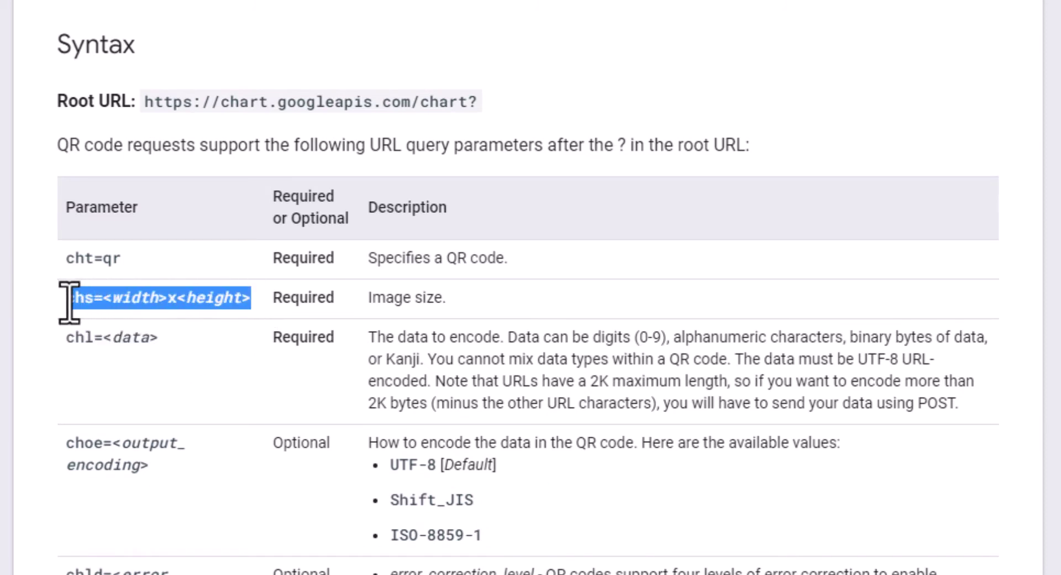
key(ctrl+c)
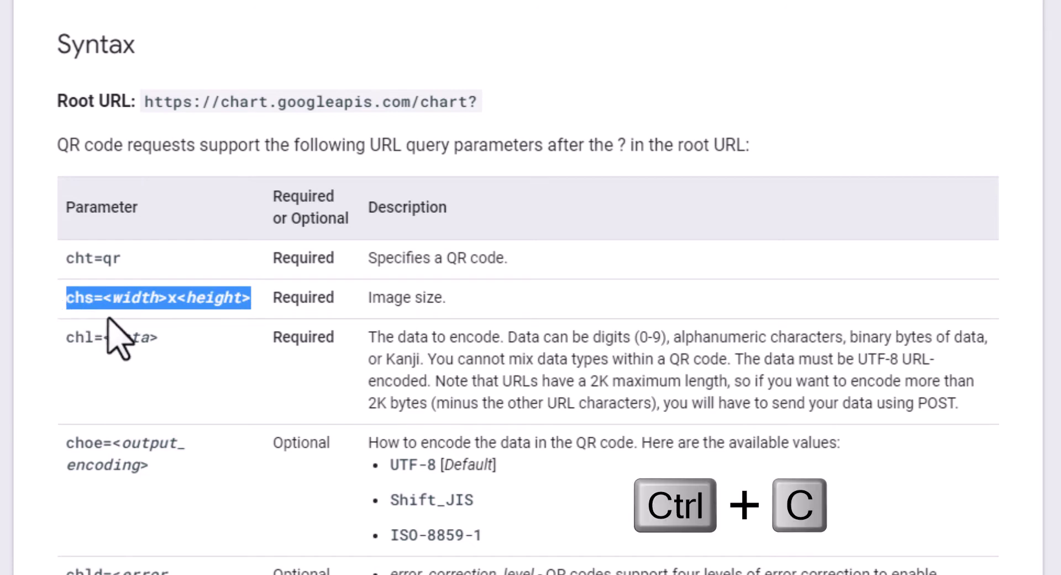
drag(121, 257, 57, 257)
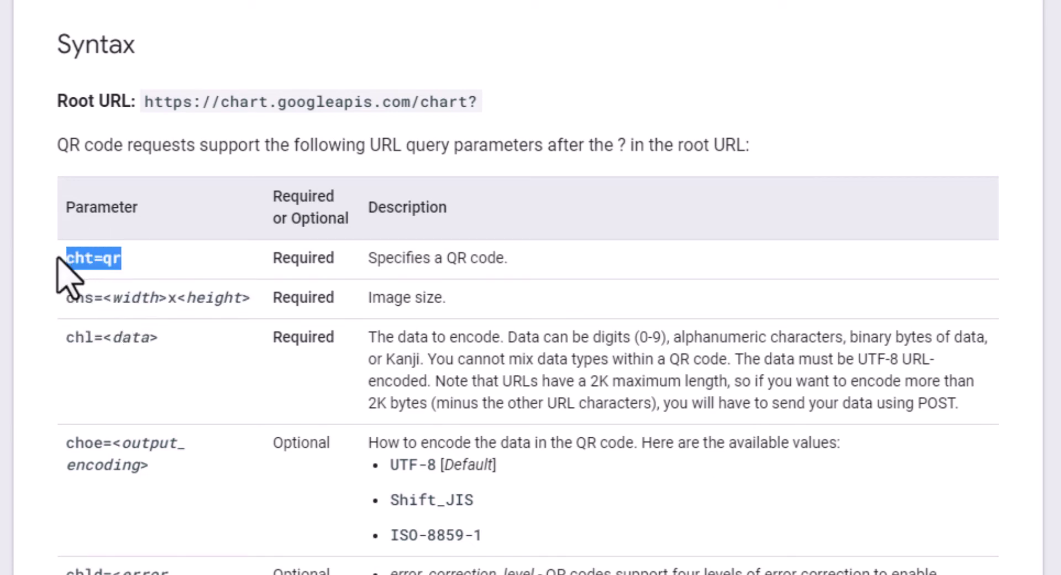
key(ctrl+c)
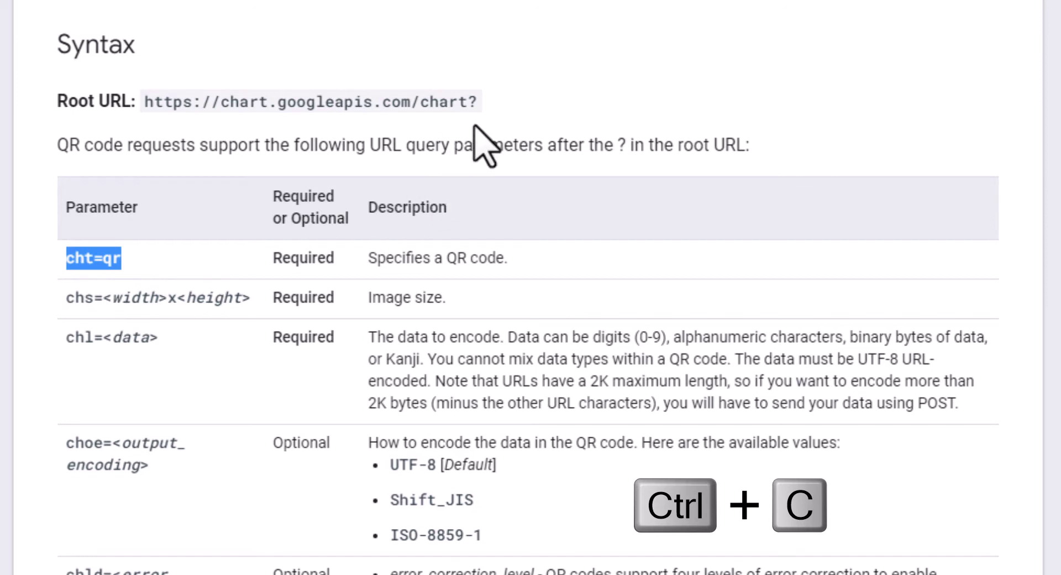
drag(478, 101, 145, 102)
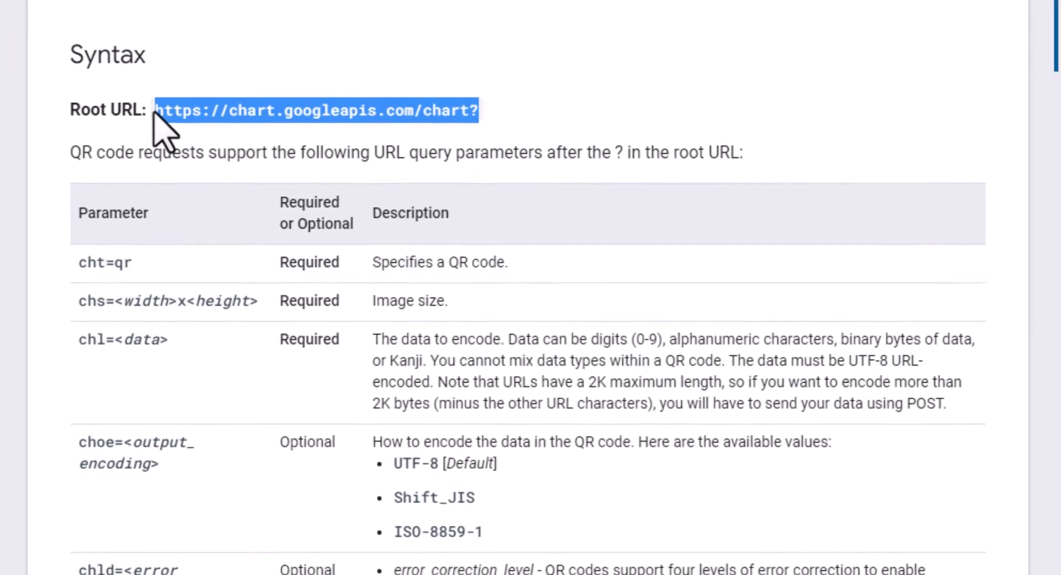
key(ctrl+c)
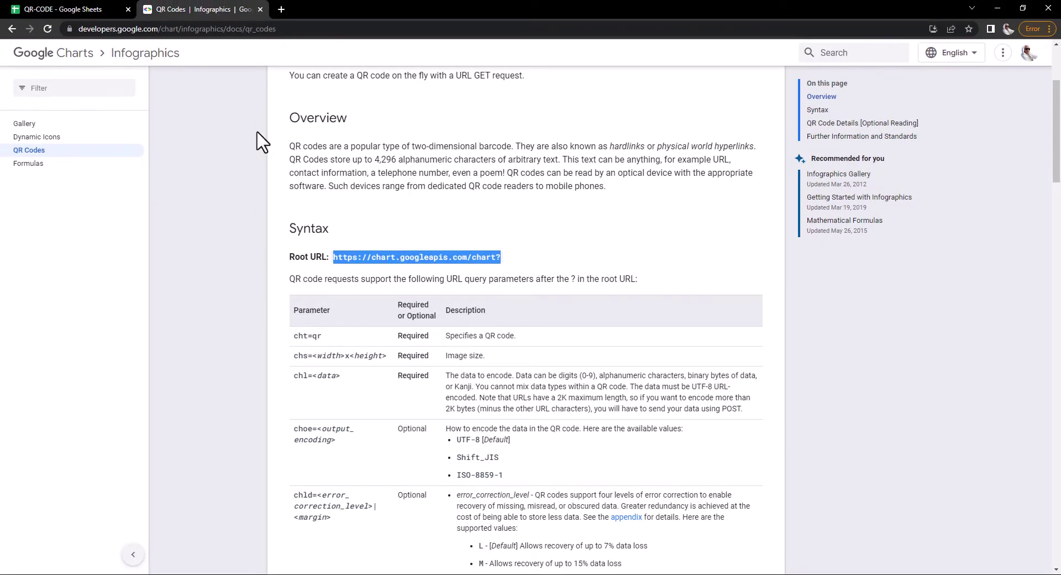
click(86, 9)
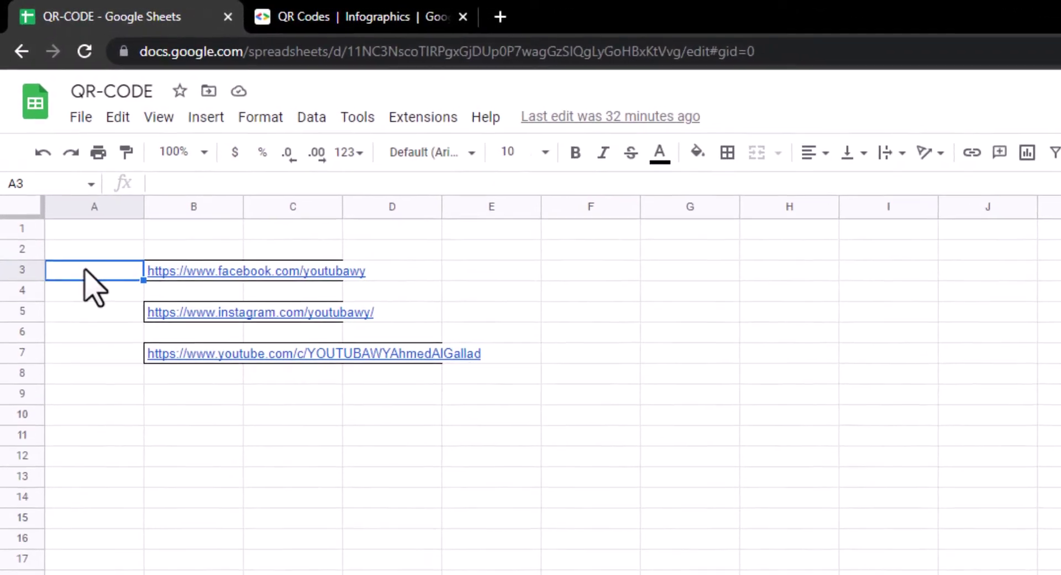
text(=)
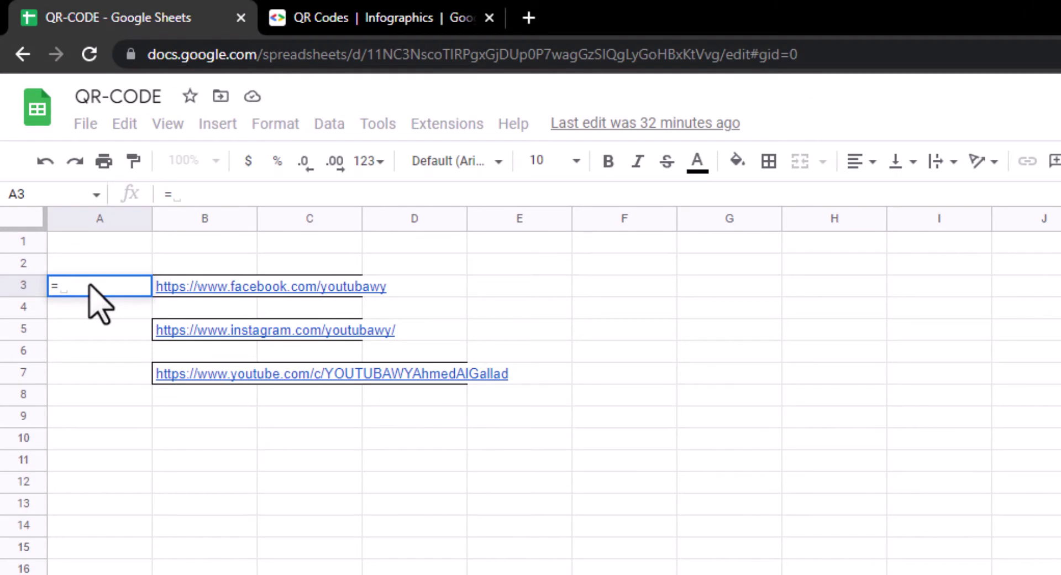
text(imag)
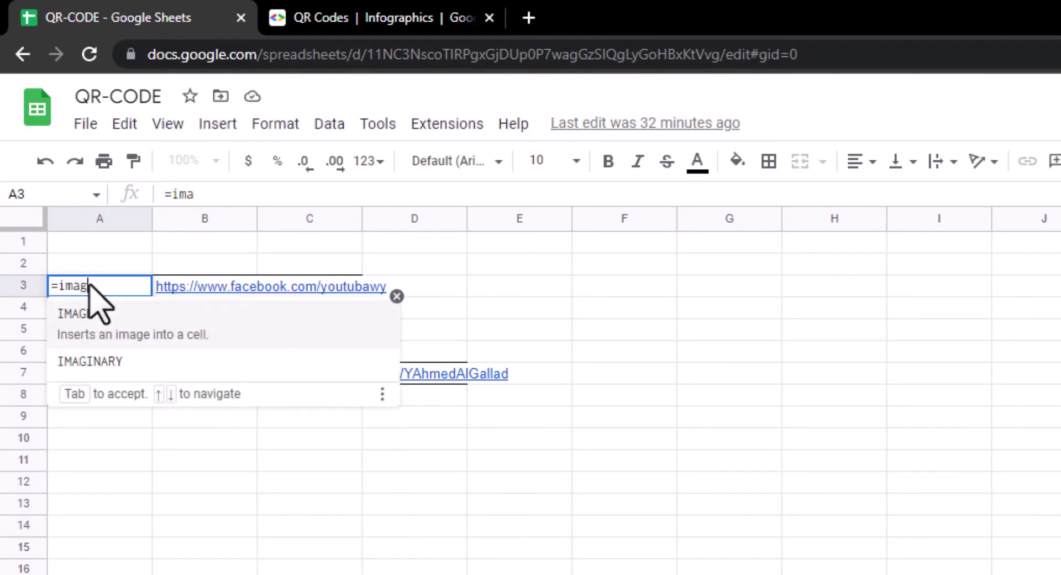
text(e)
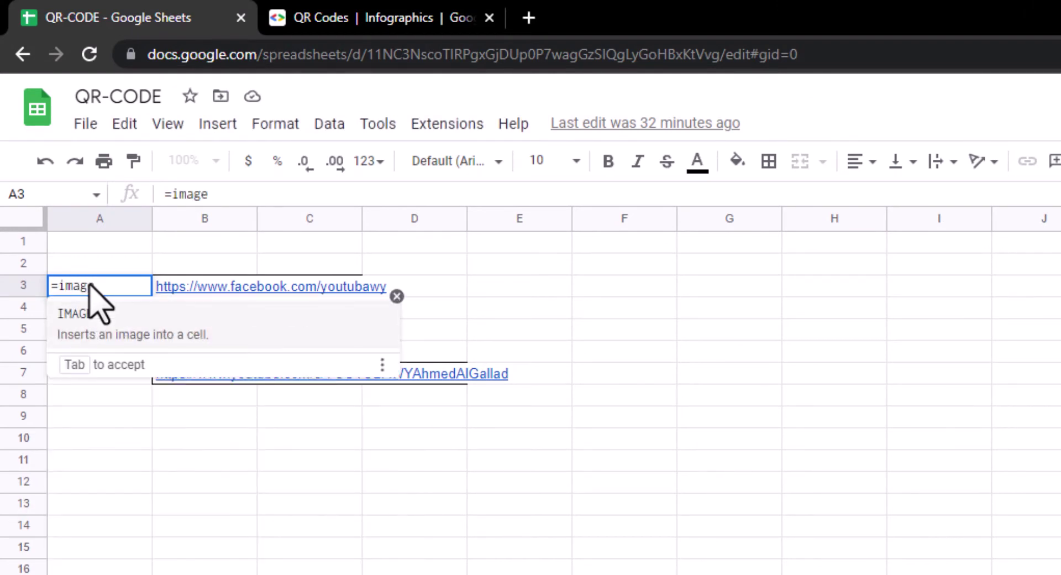
key(Tab)
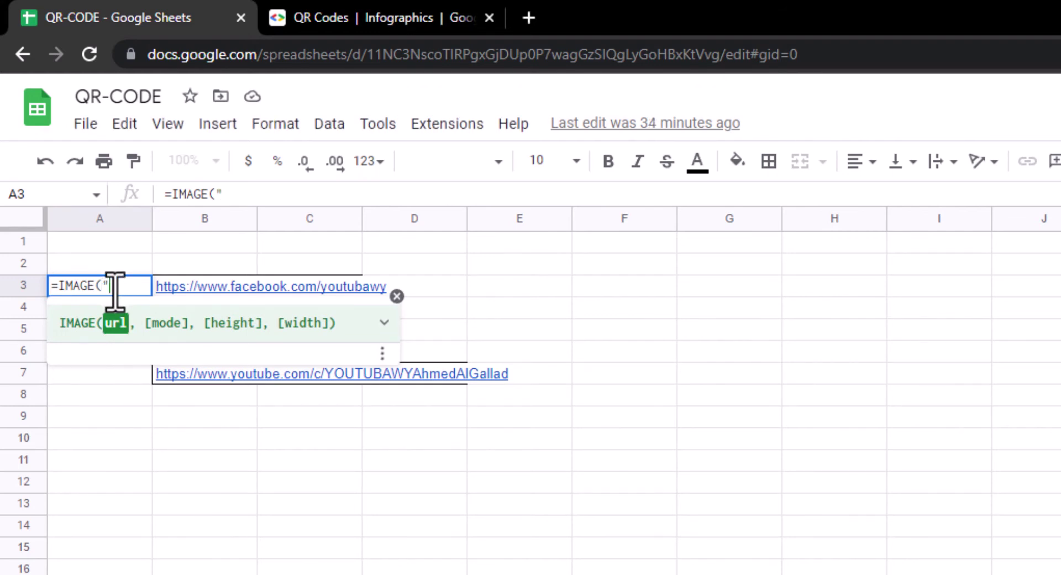
key(ctrl+v)
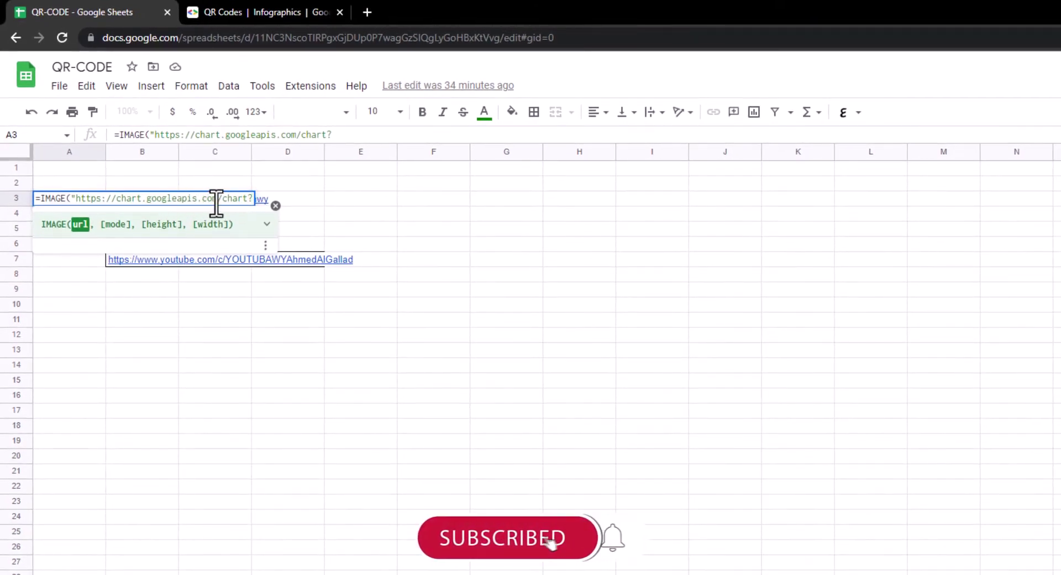
click(288, 12)
click(119, 6)
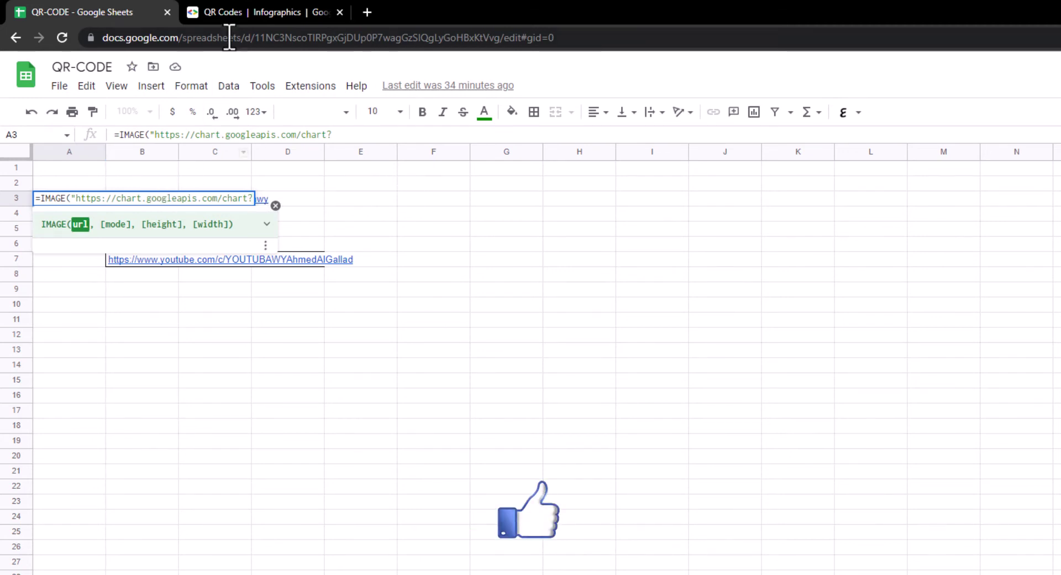
click(232, 12)
click(113, 4)
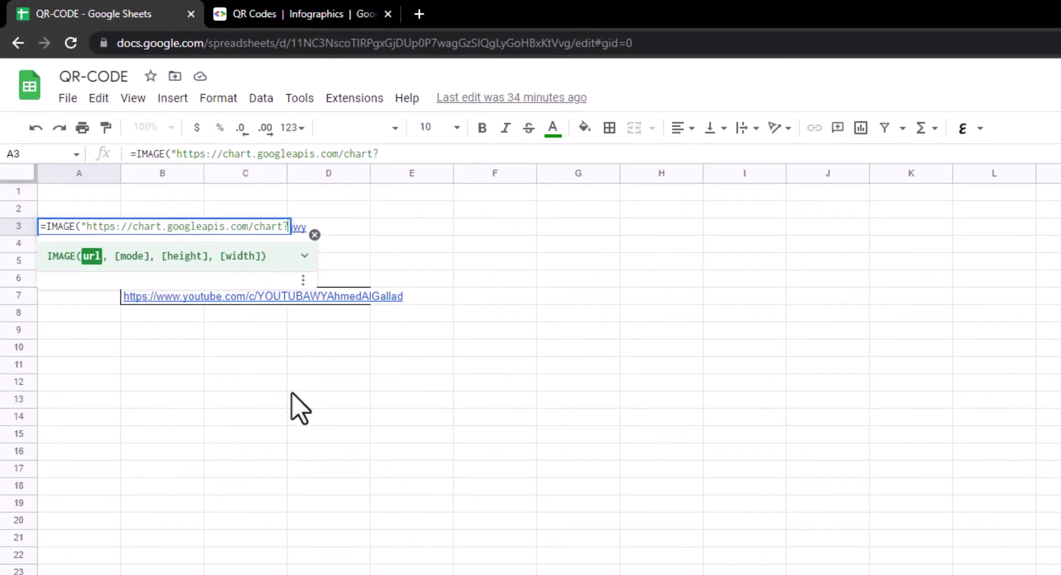
Append cht=qr&chs=<width>x<height> to the A3 formula from the clipboard history
key(super+v)
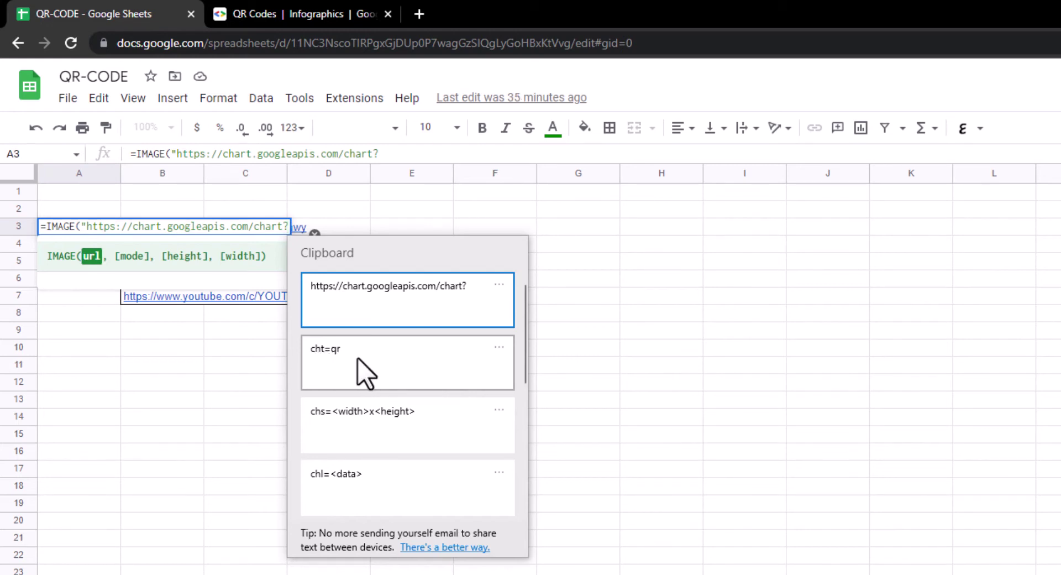
click(357, 359)
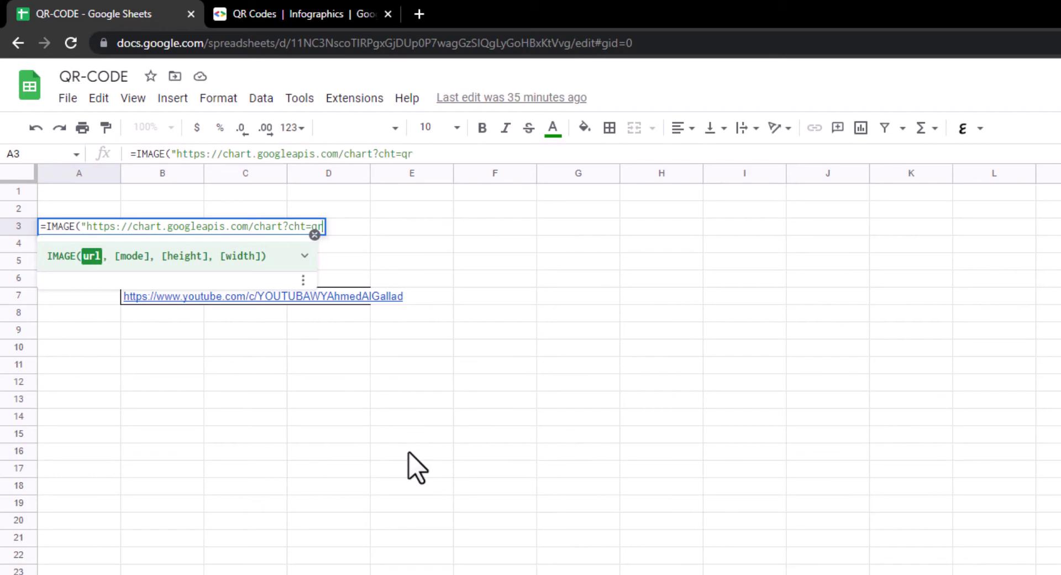
mouse_move(149, 298)
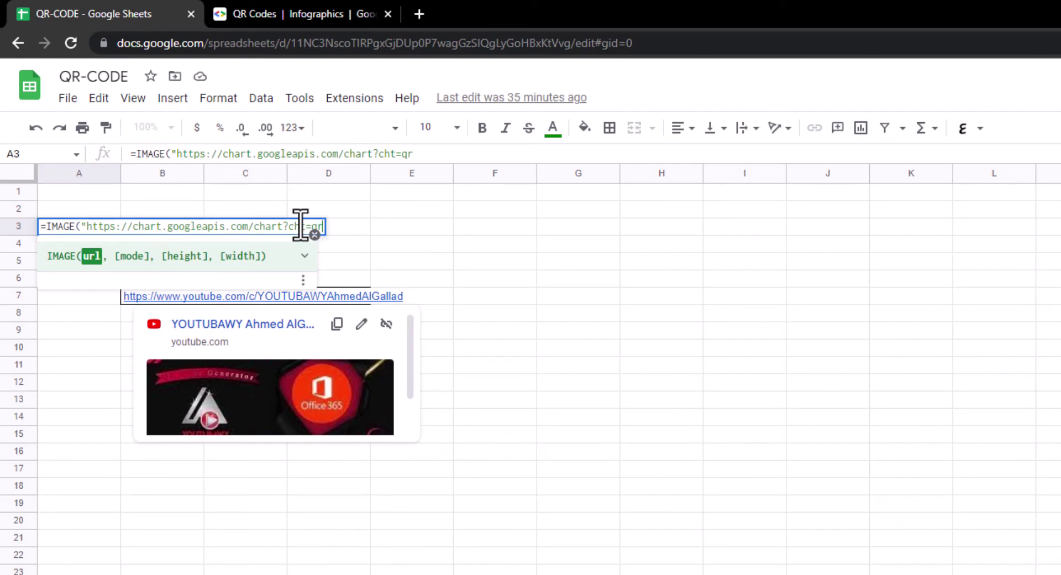
text(&)
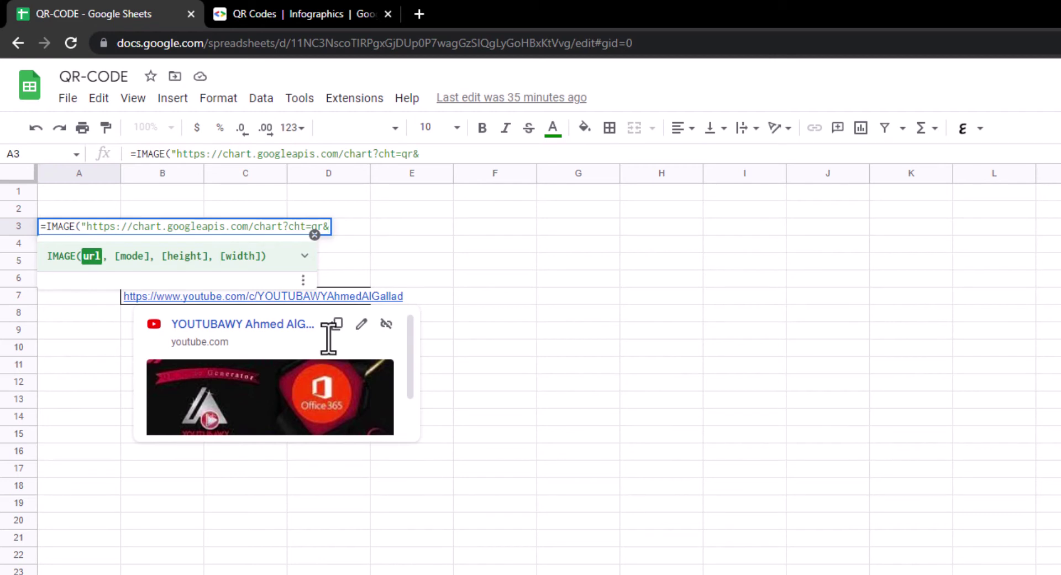
key(super+v)
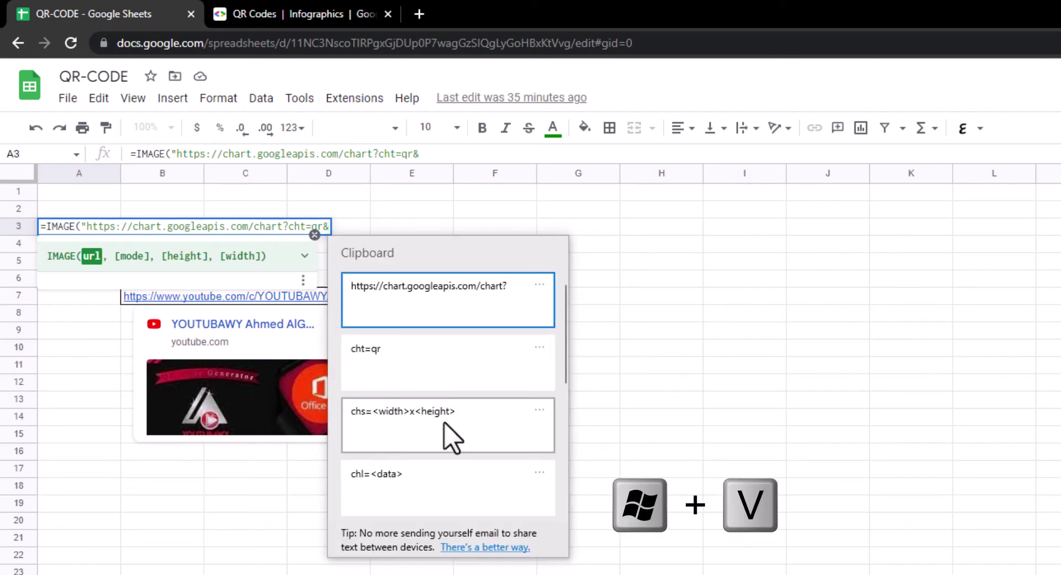
click(408, 424)
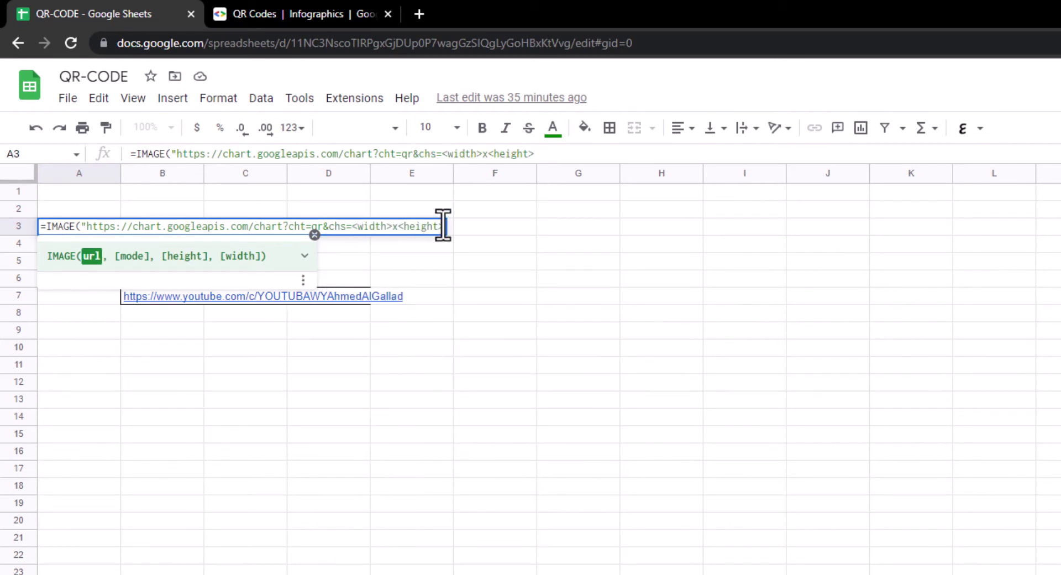
Replace the width and height placeholders so the QR size is 500x500
drag(441, 226, 399, 226)
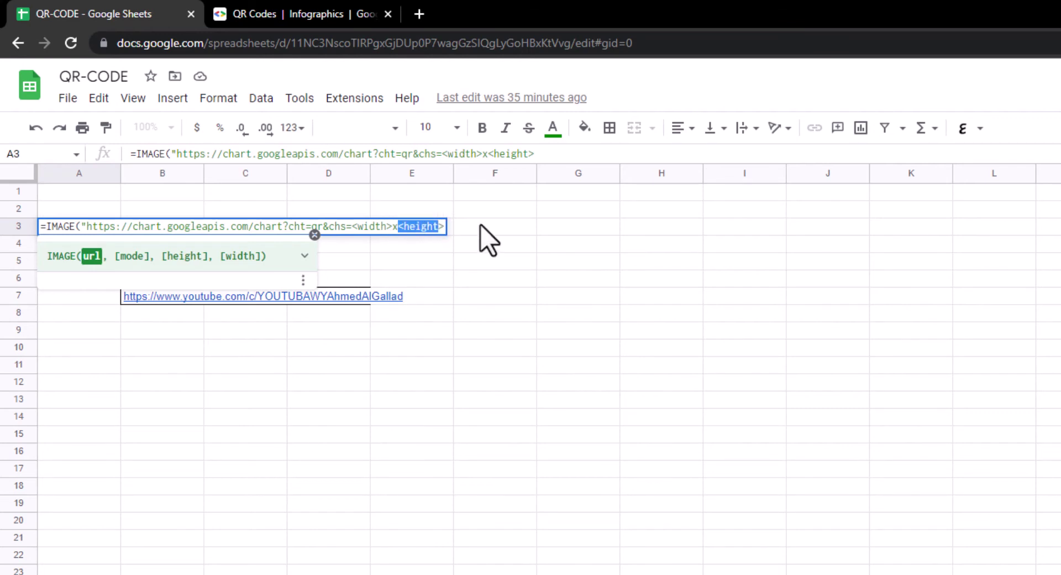
drag(445, 226, 402, 226)
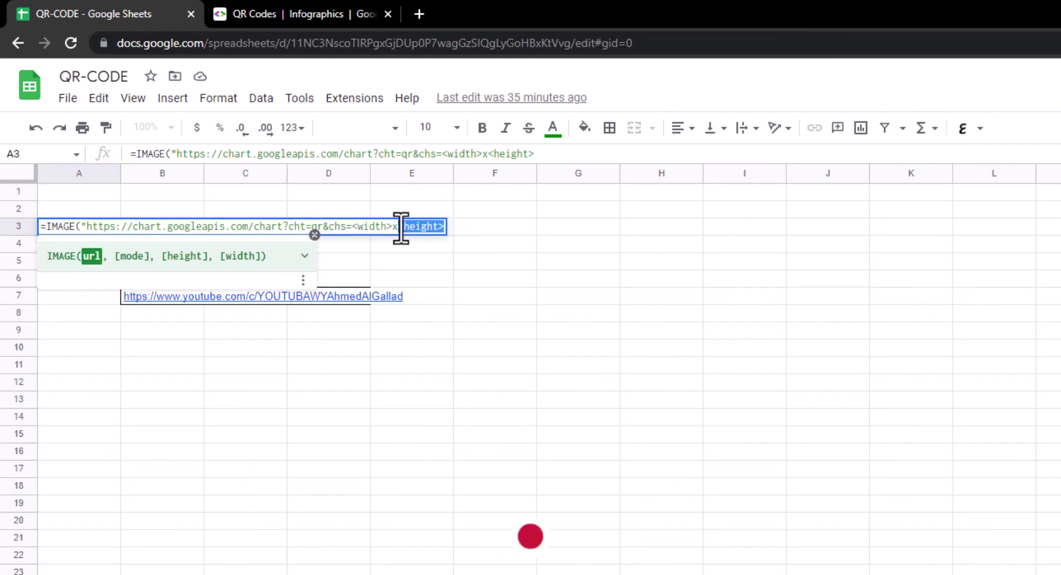
text(500)
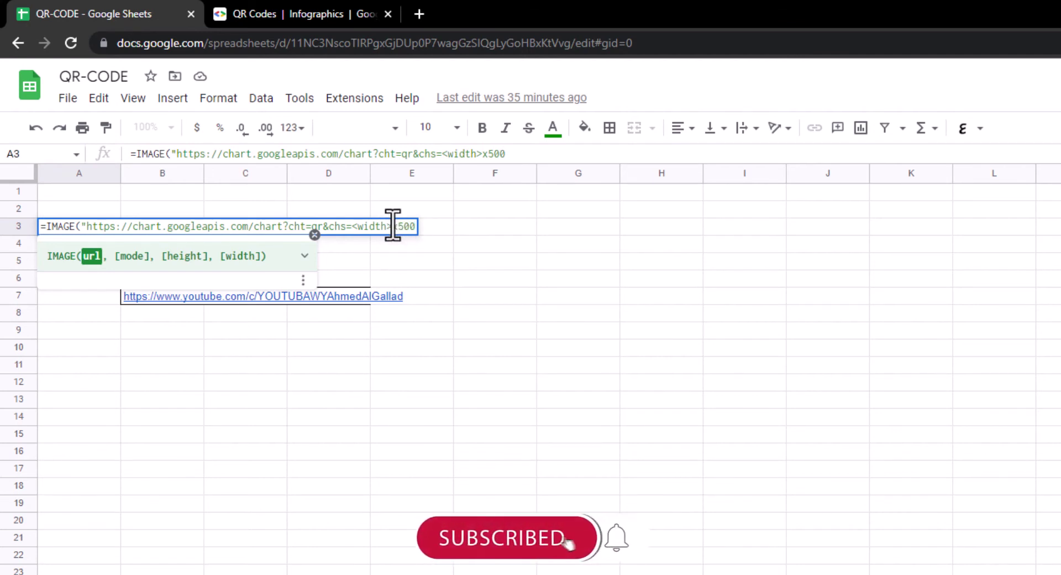
drag(392, 226, 353, 226)
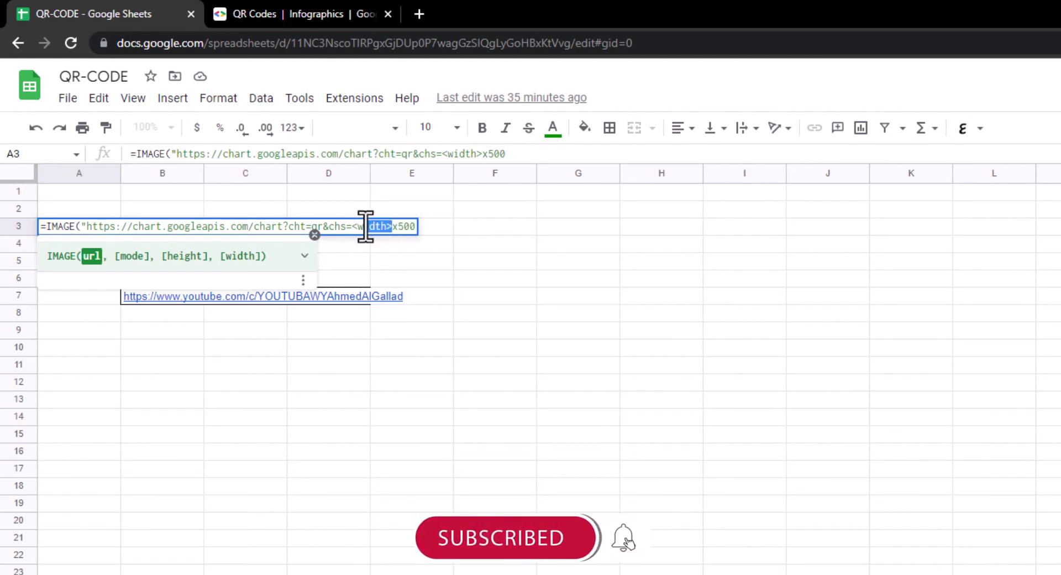
text(500)
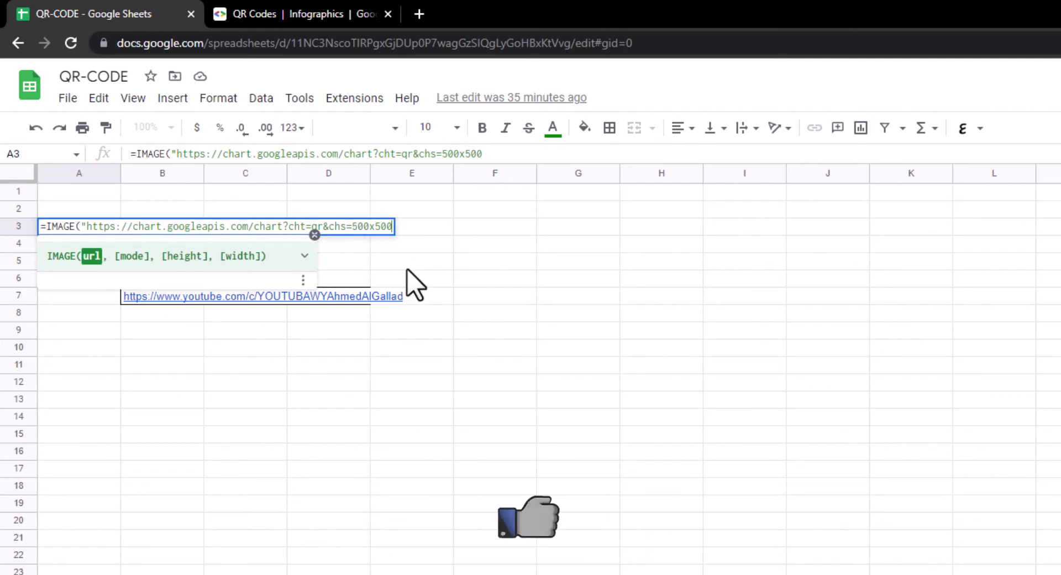
Add &chl=<data> to the end of the A3 formula
text(&)
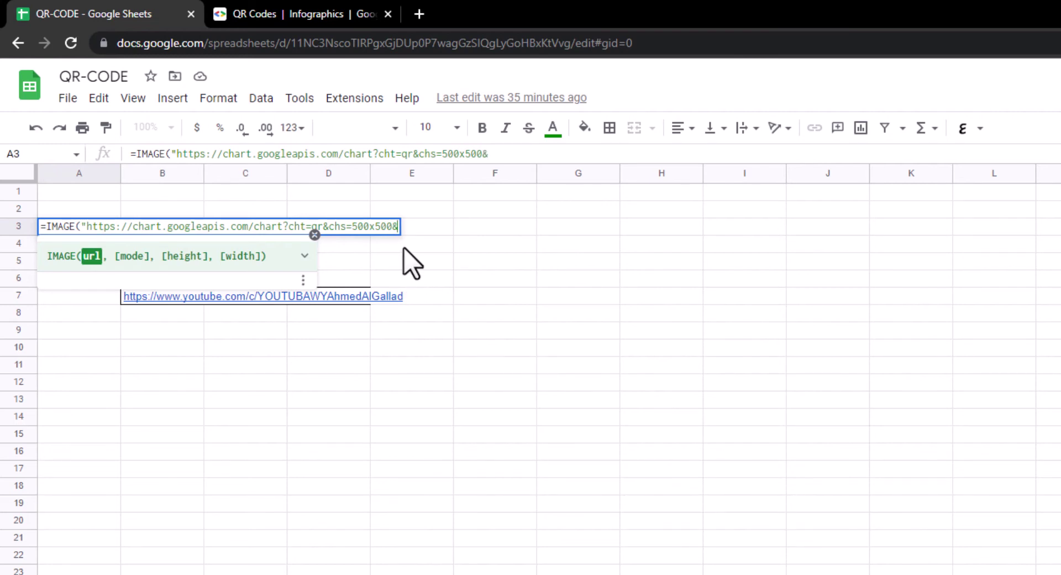
key(super+v)
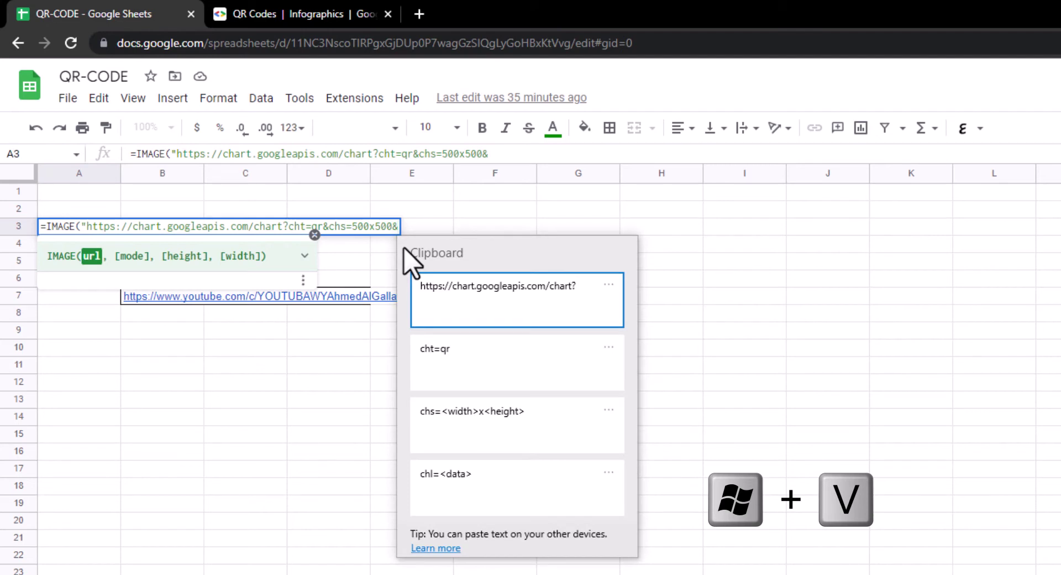
click(479, 476)
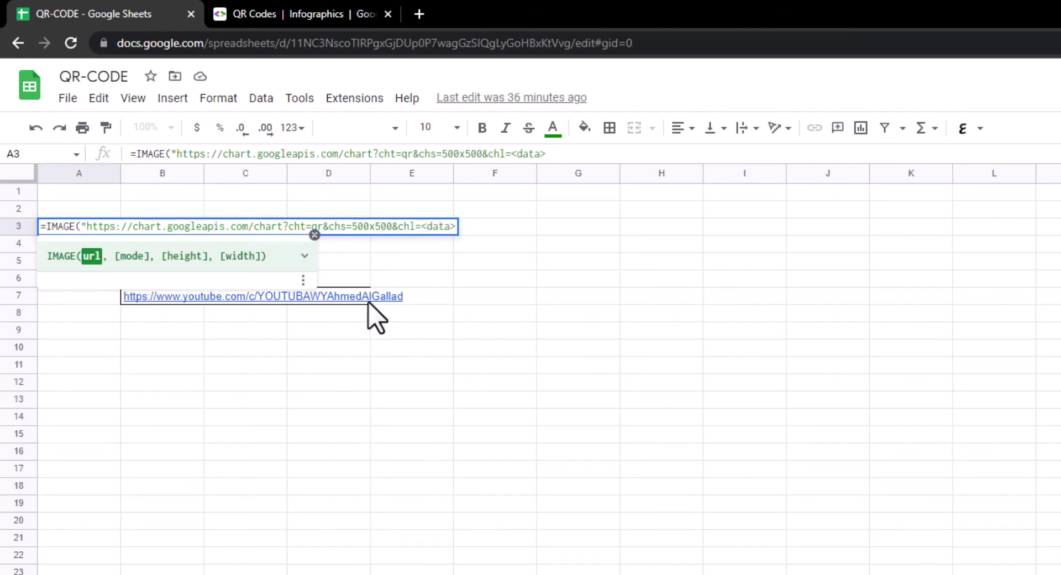
Finish the A3 formula and copy the Facebook URL from B3
click(405, 384)
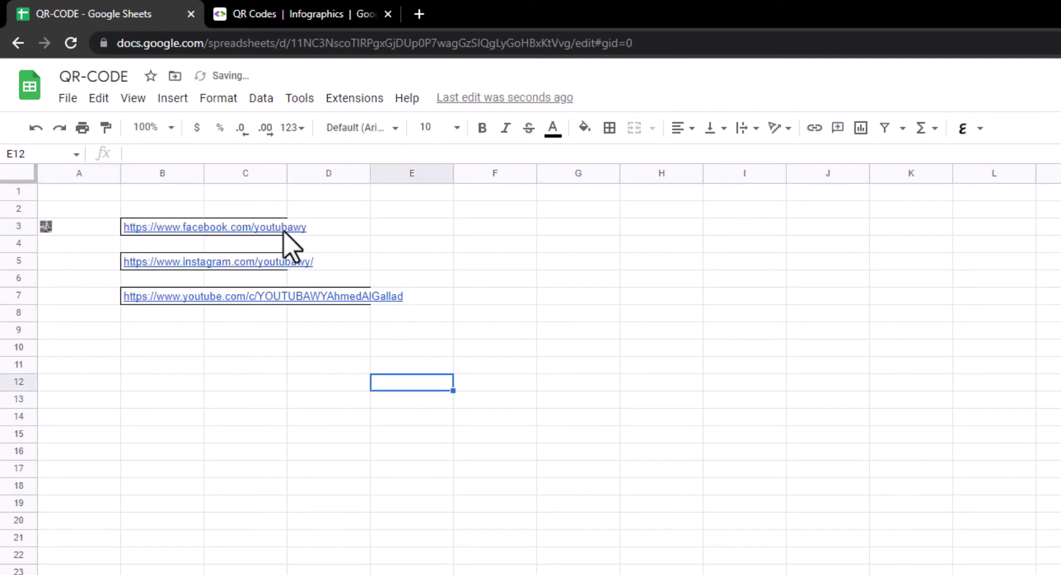
click(308, 228)
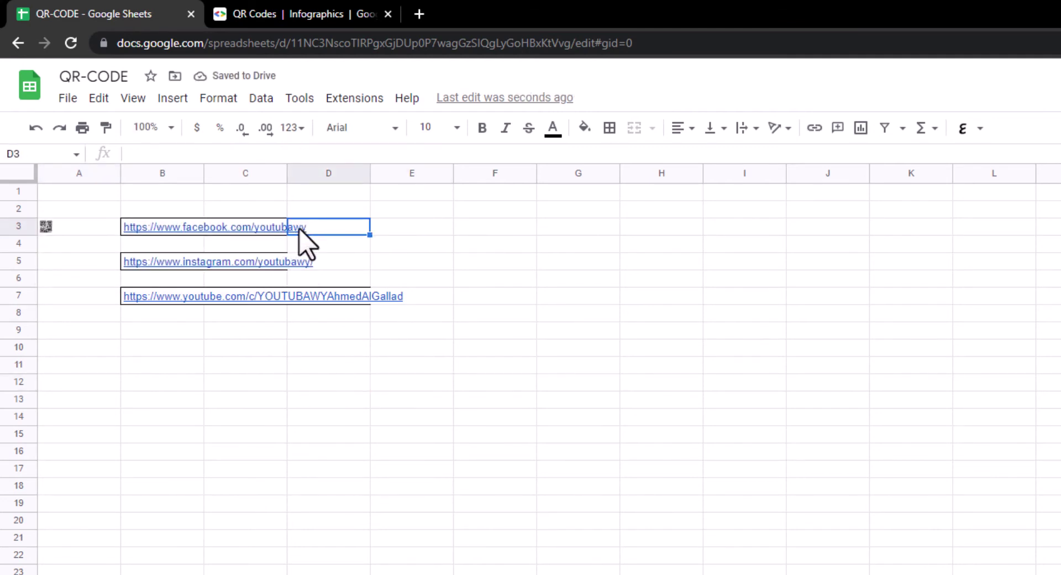
click(244, 227)
click(159, 227)
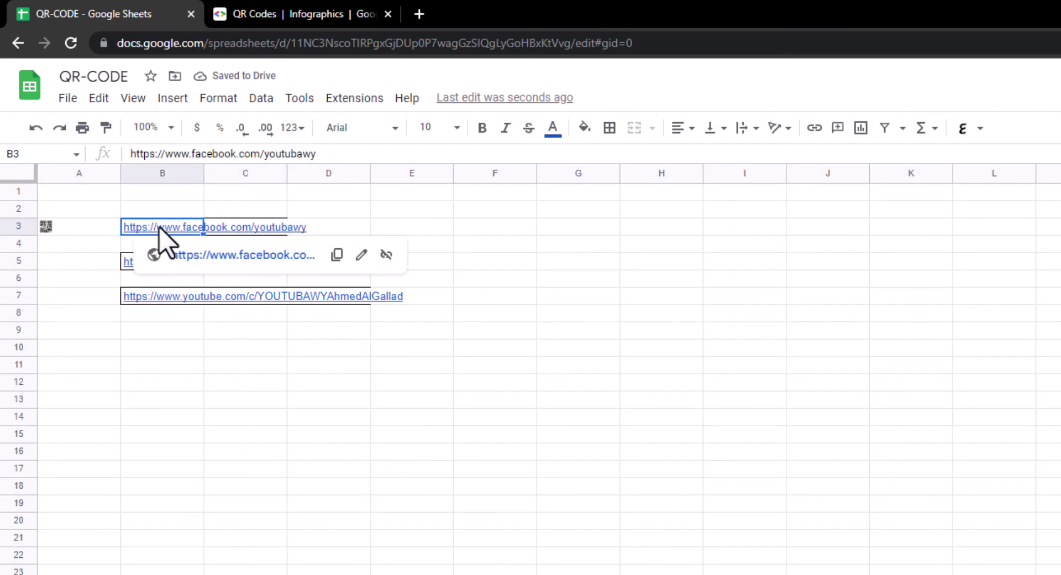
double_click(161, 227)
right_click(165, 227)
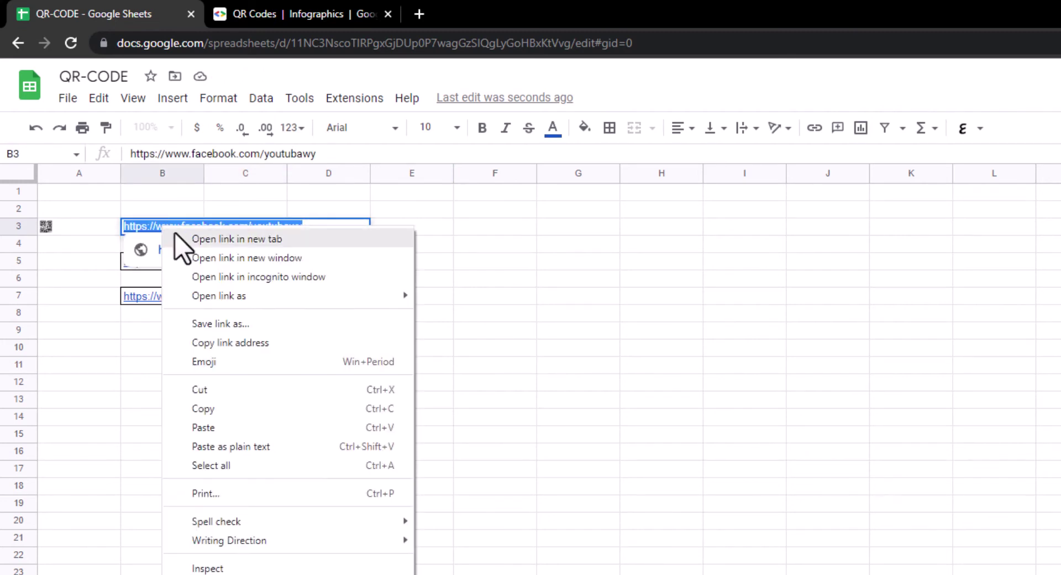
click(232, 408)
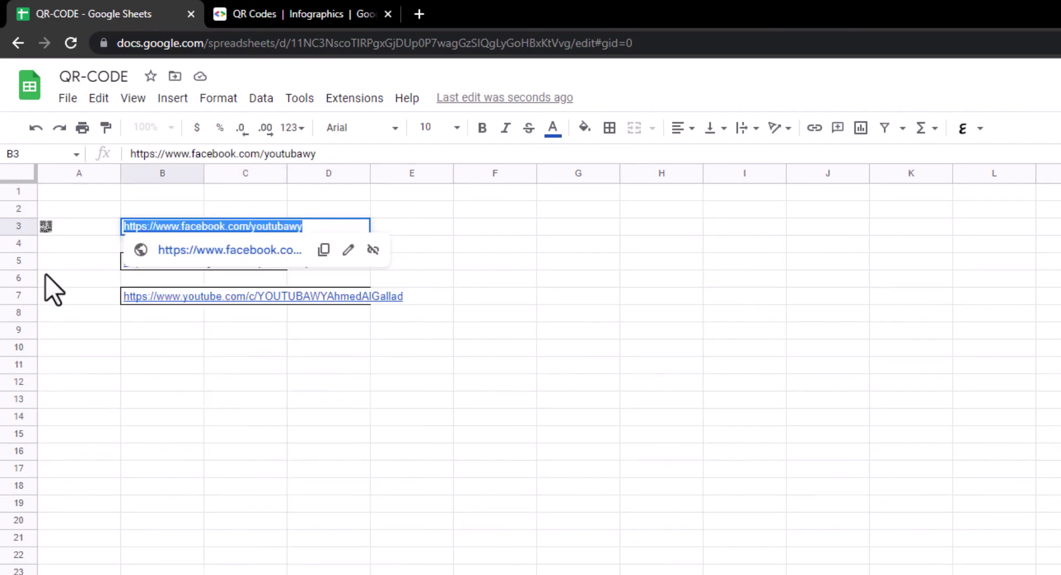
Replace <data> in A3's formula with the Facebook URL so the QR code renders
click(55, 230)
double_click(61, 230)
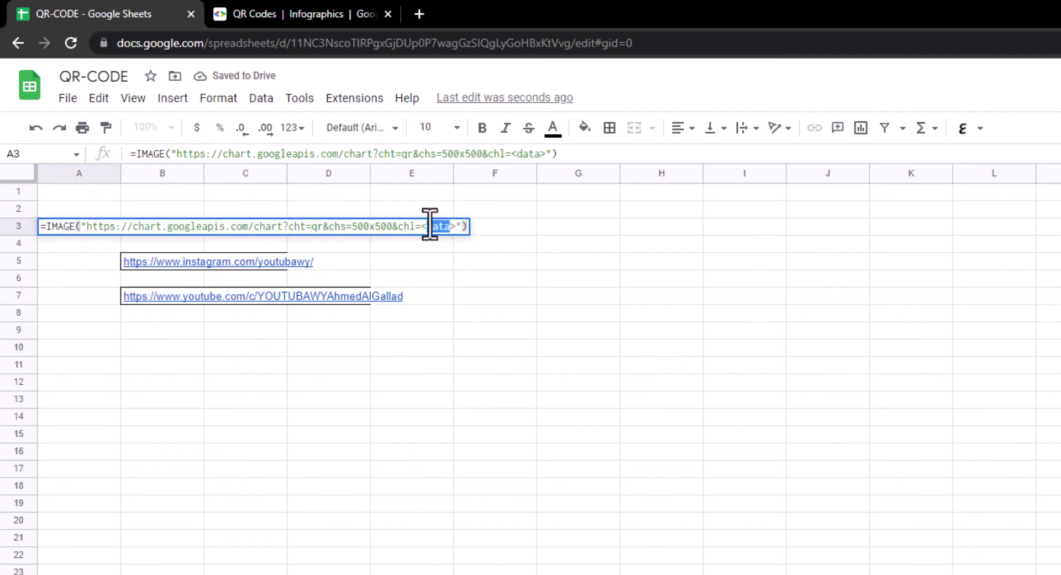
double_click(441, 226)
drag(458, 227, 420, 226)
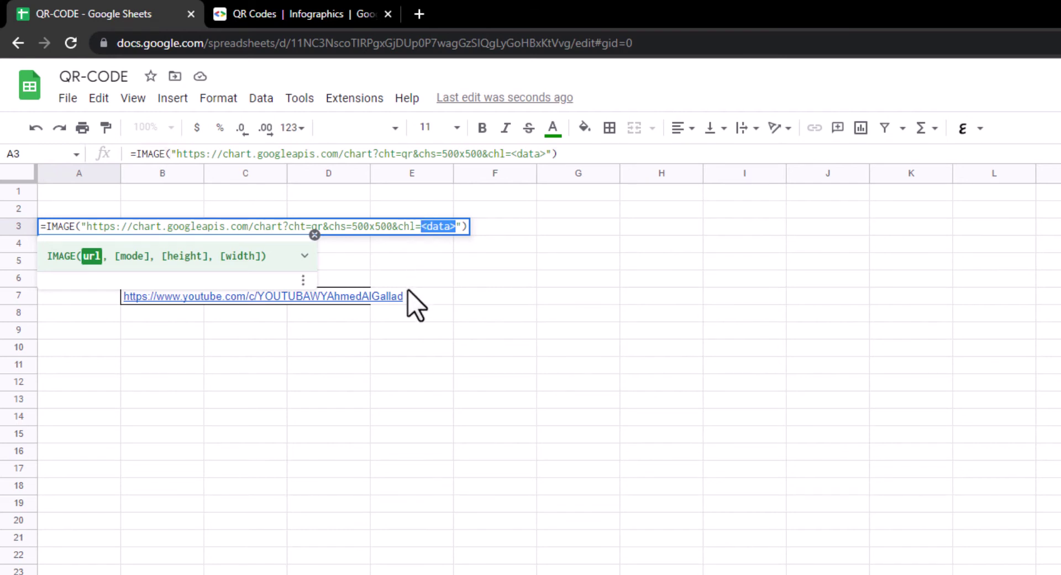
key(ctrl+v)
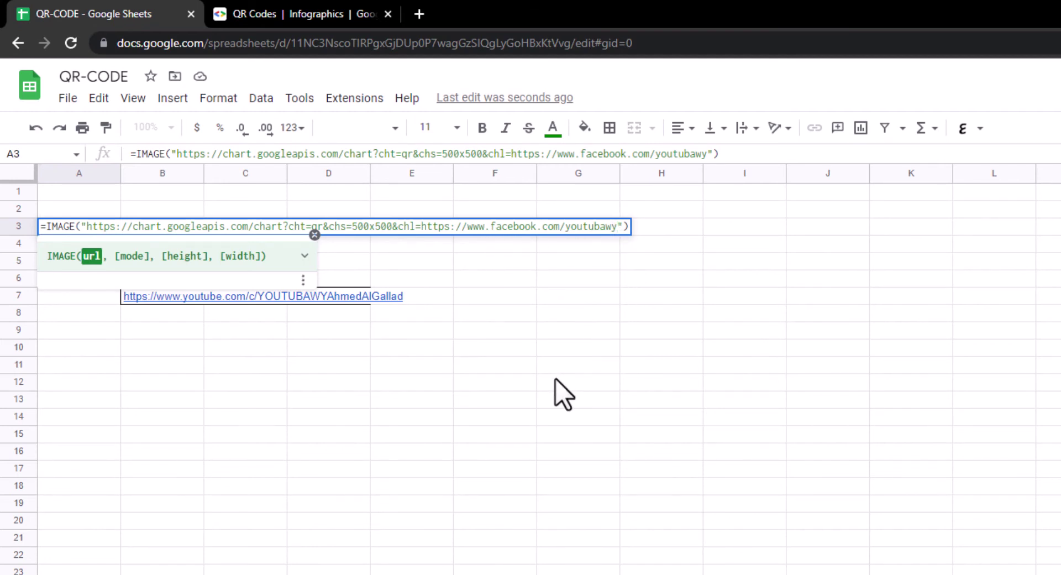
key(Return)
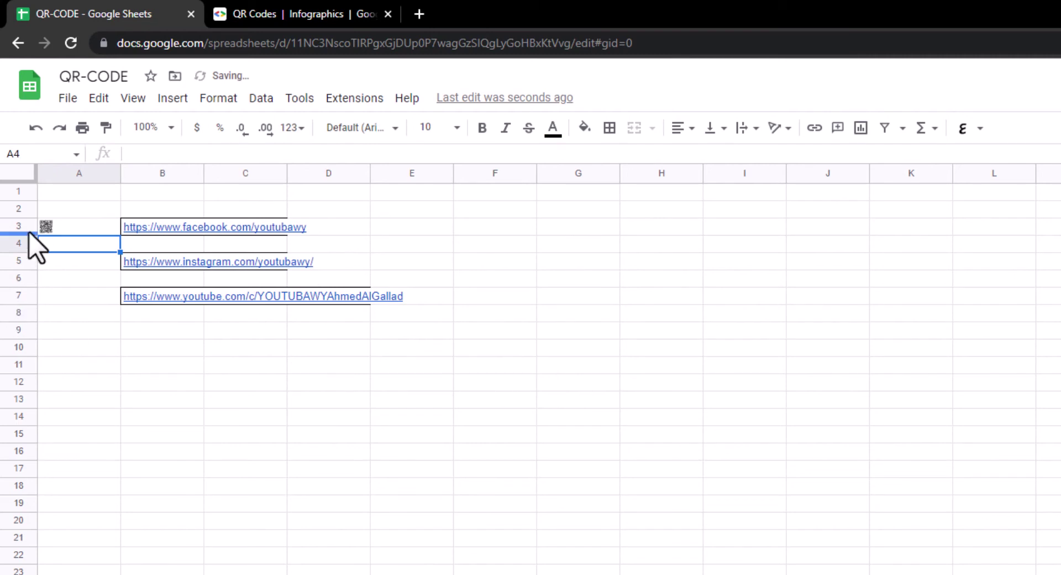
Make rows 3 to 7 much taller so the A3 QR code shows at full size
click(16, 226)
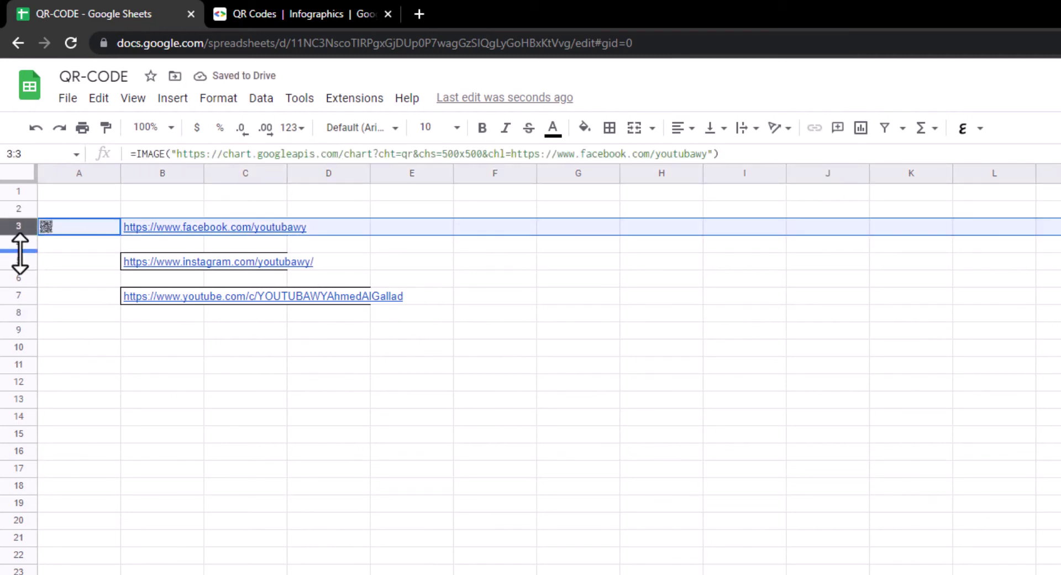
shift+click(19, 243)
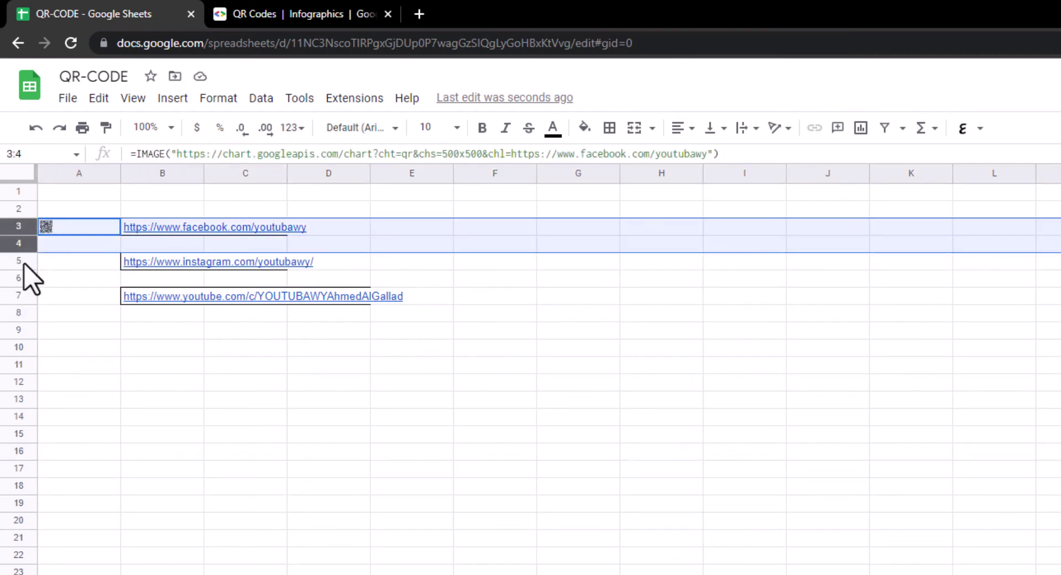
shift+click(19, 260)
shift+click(22, 294)
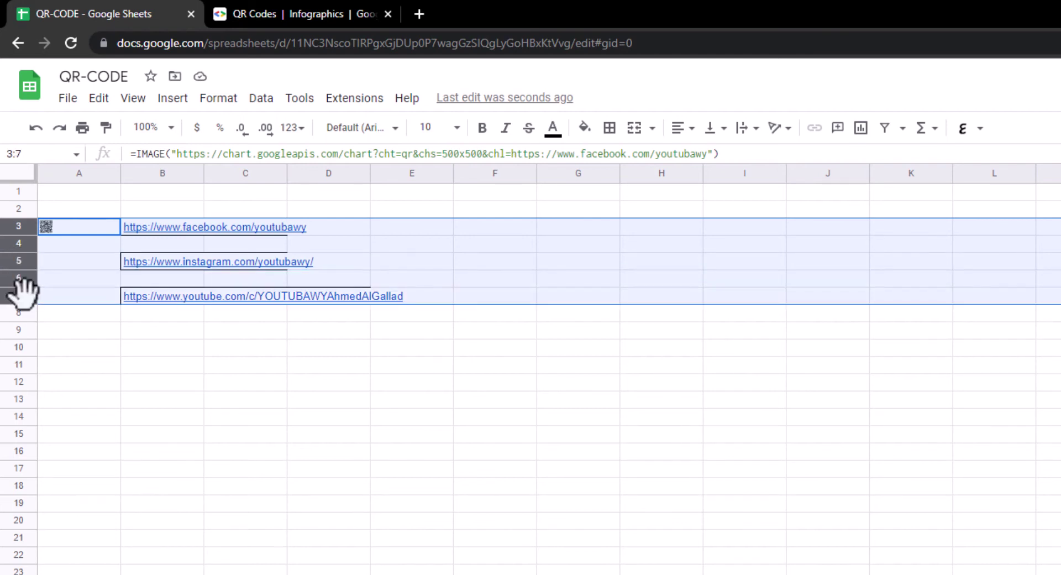
drag(26, 326, 27, 377)
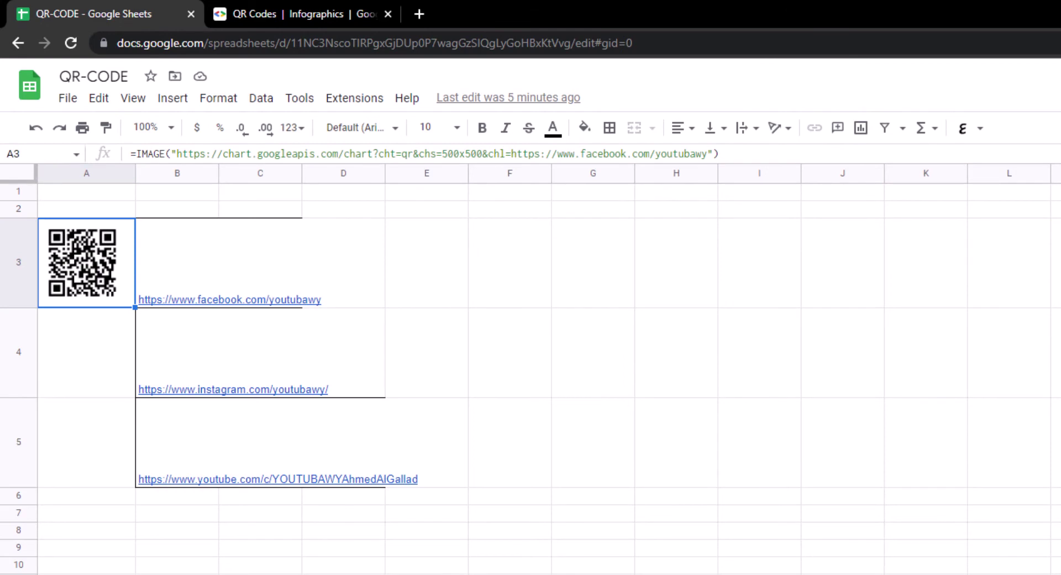
Fill the A3 QR formula down into A4 and A5 and inspect the copied formulas
click(123, 348)
click(113, 301)
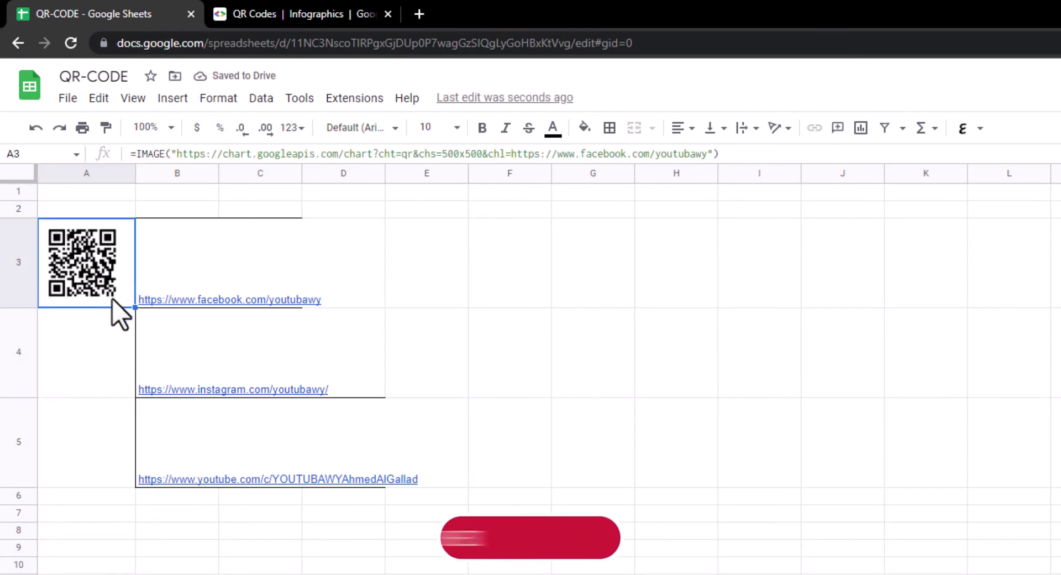
drag(135, 308, 130, 467)
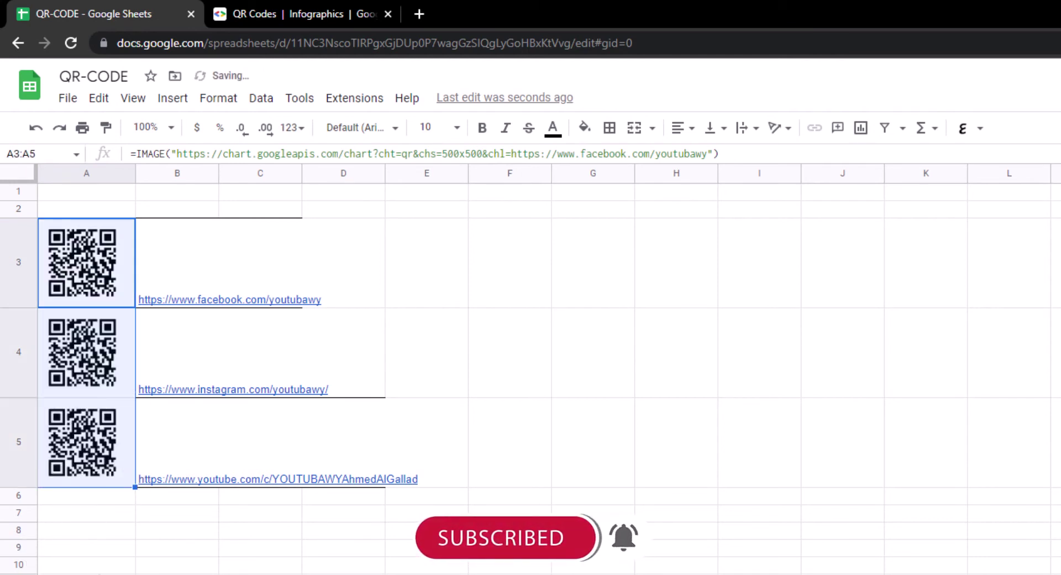
click(100, 370)
click(98, 467)
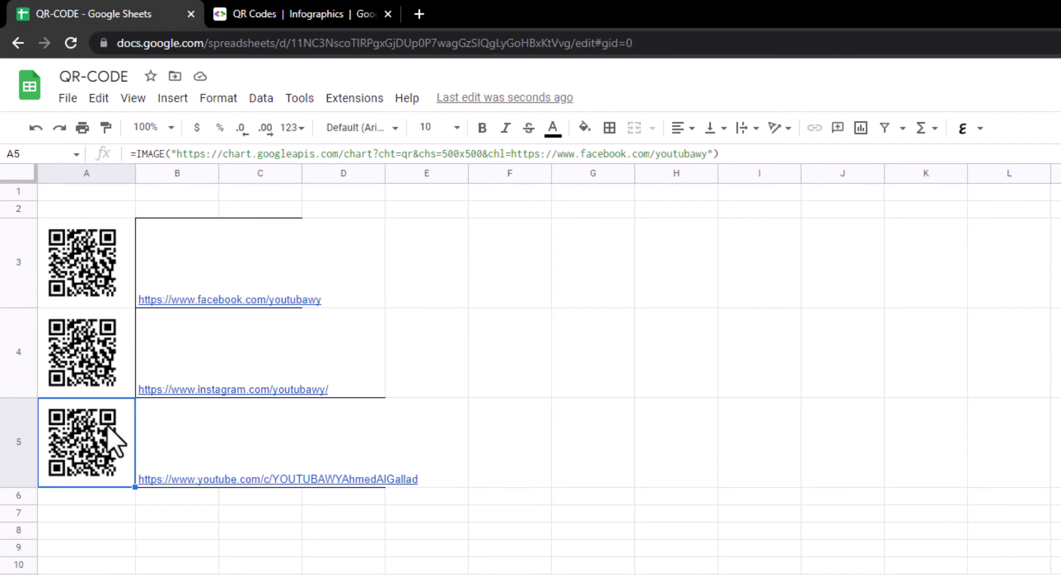
Undo the A4:A5 fill and make A3's formula end with &B3 instead of the hard-coded URL
key(ctrl+z)
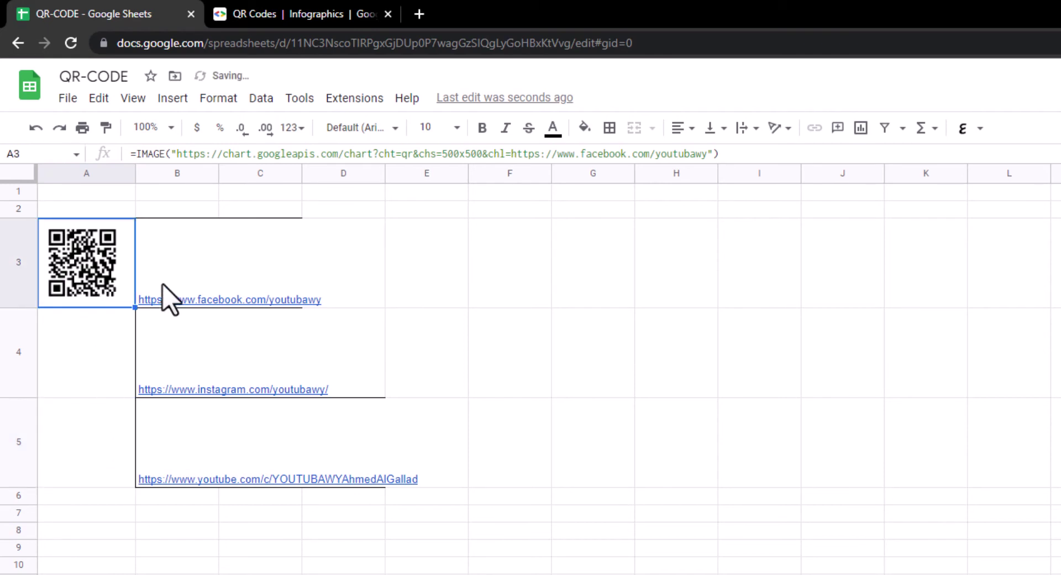
drag(511, 154, 707, 154)
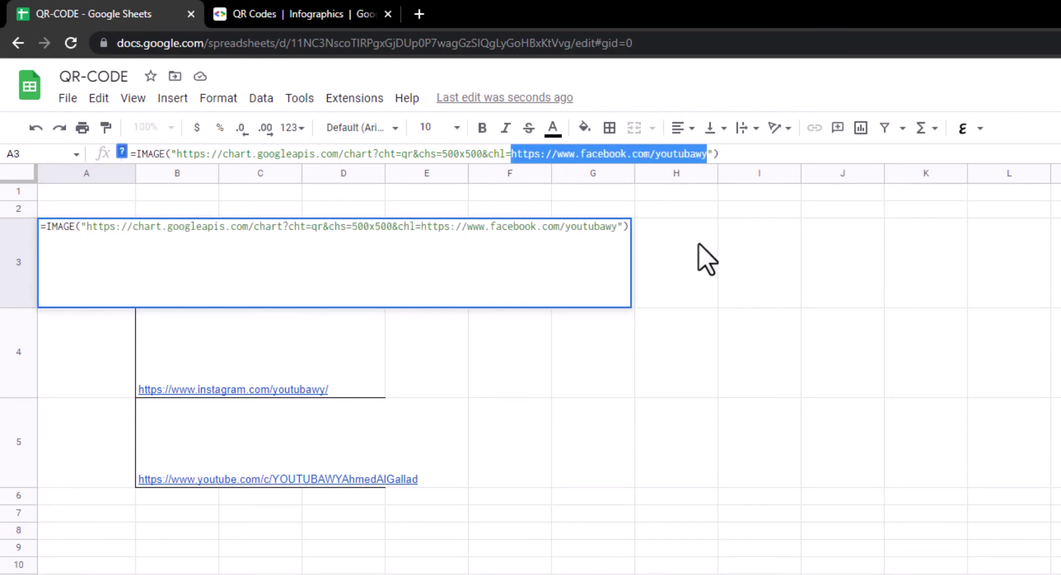
key(BackSpace)
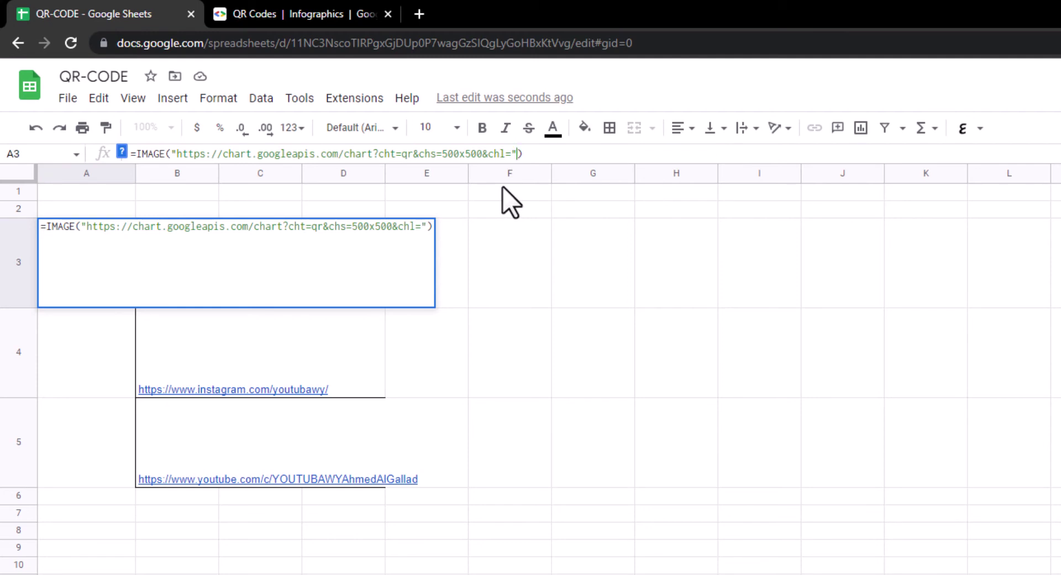
text(&)
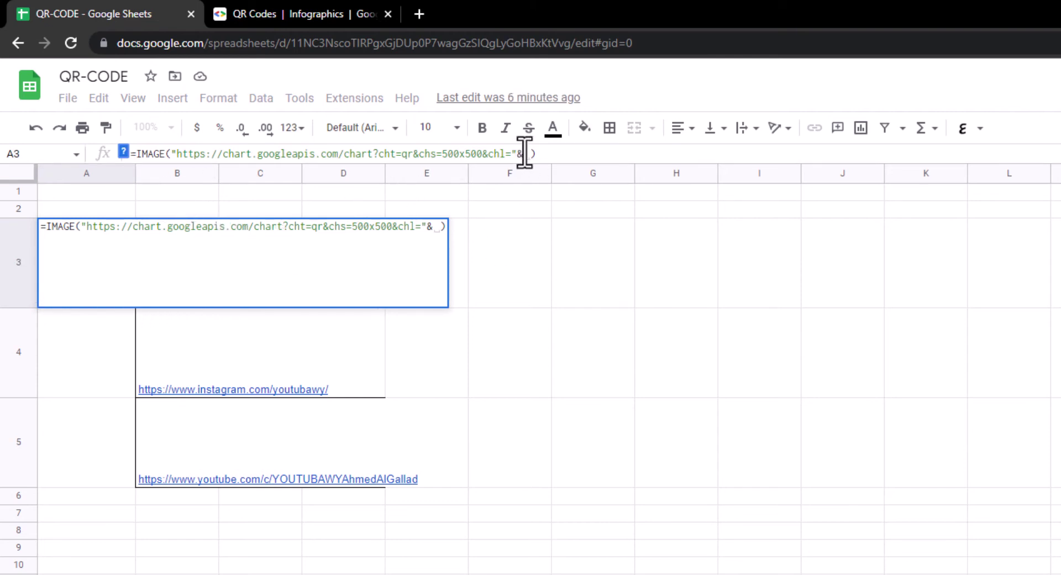
text(B3)
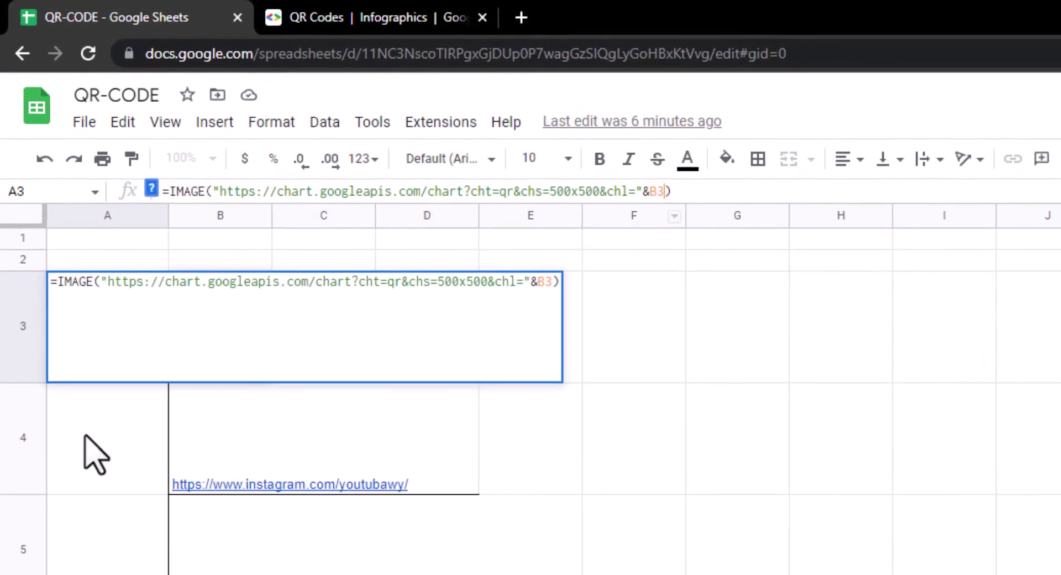
key(Return)
click(122, 320)
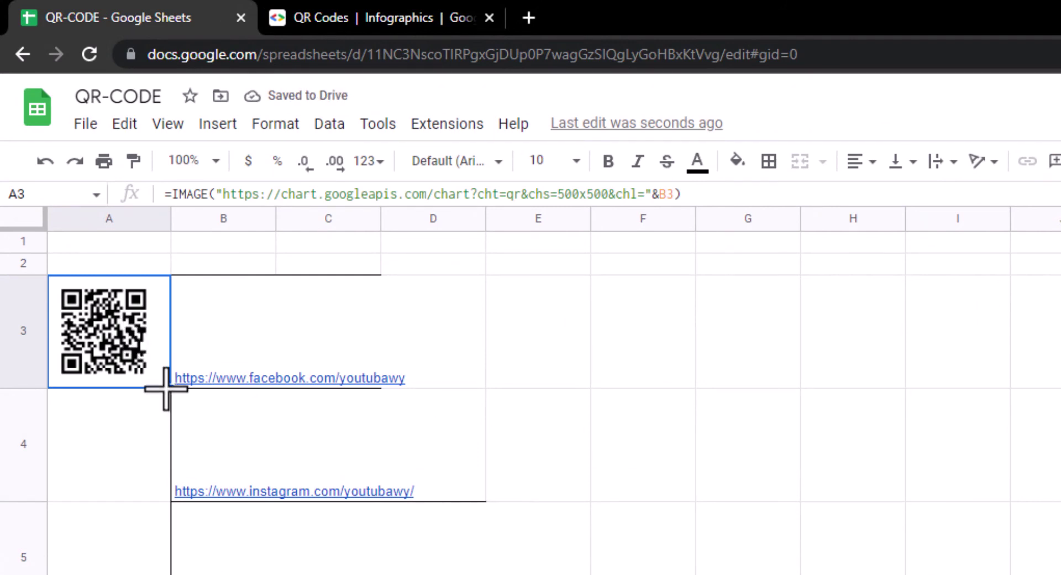
Fill A3's QR formula down to A5 and confirm A4 and A5 reference B4 and B5
drag(165, 388, 153, 557)
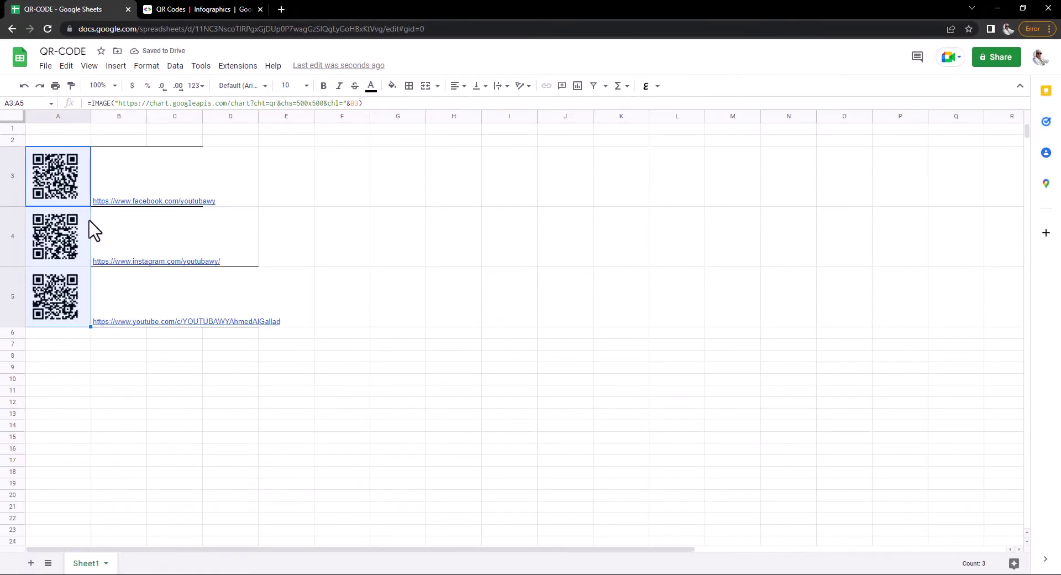
mouse_move(102, 243)
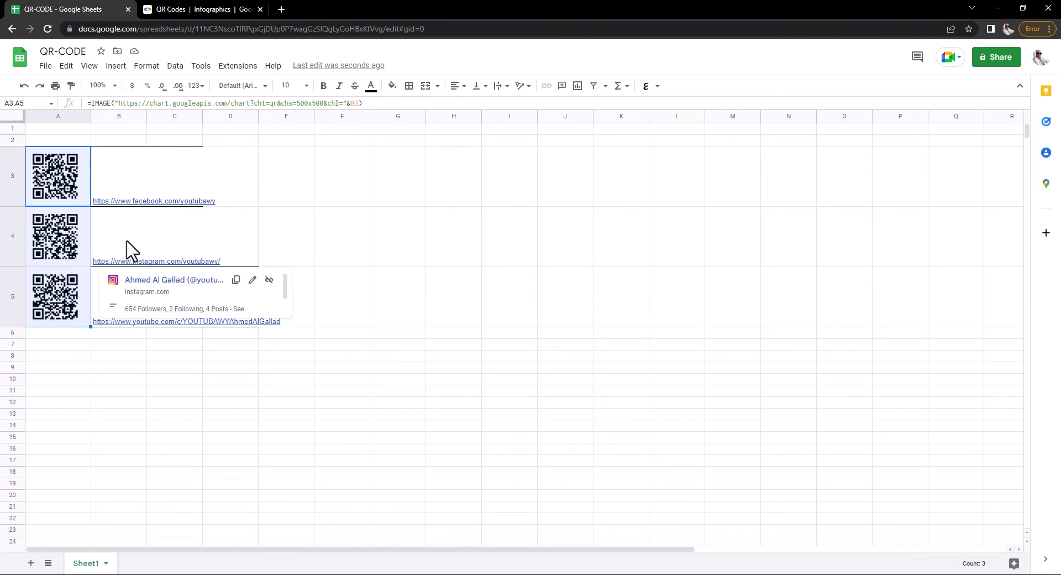
click(77, 256)
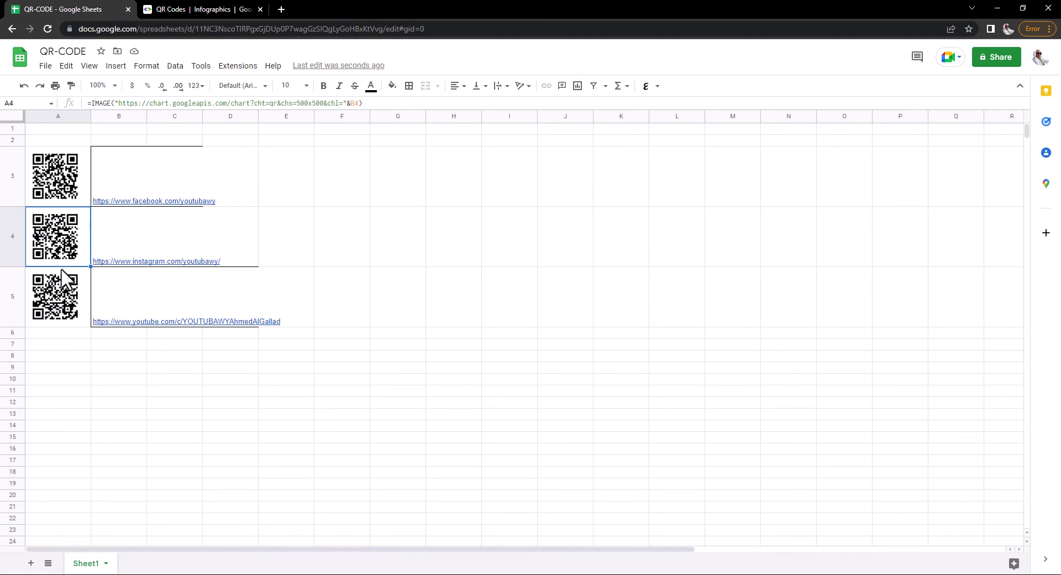
click(74, 309)
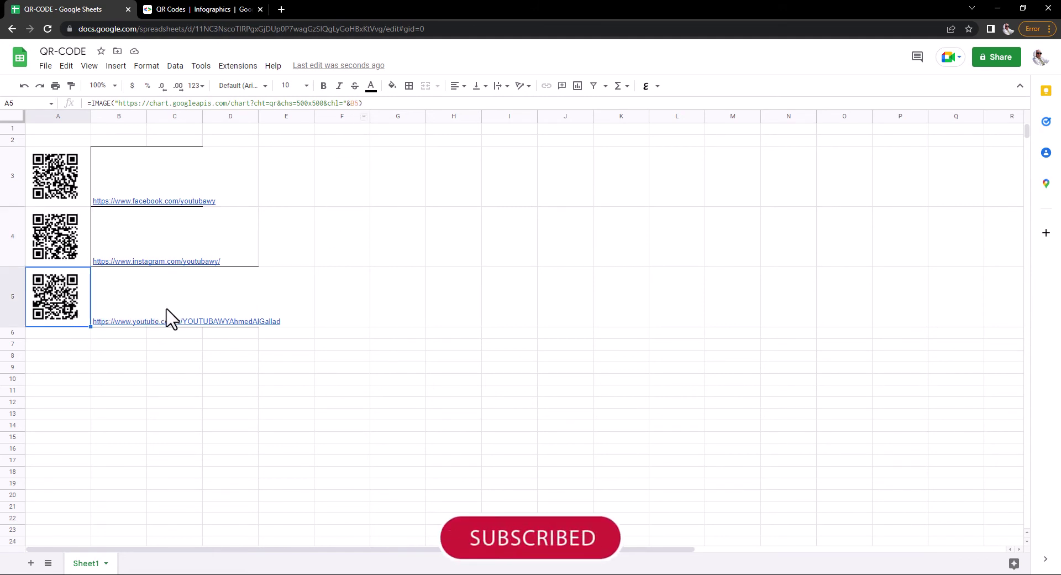
drag(55, 176, 56, 298)
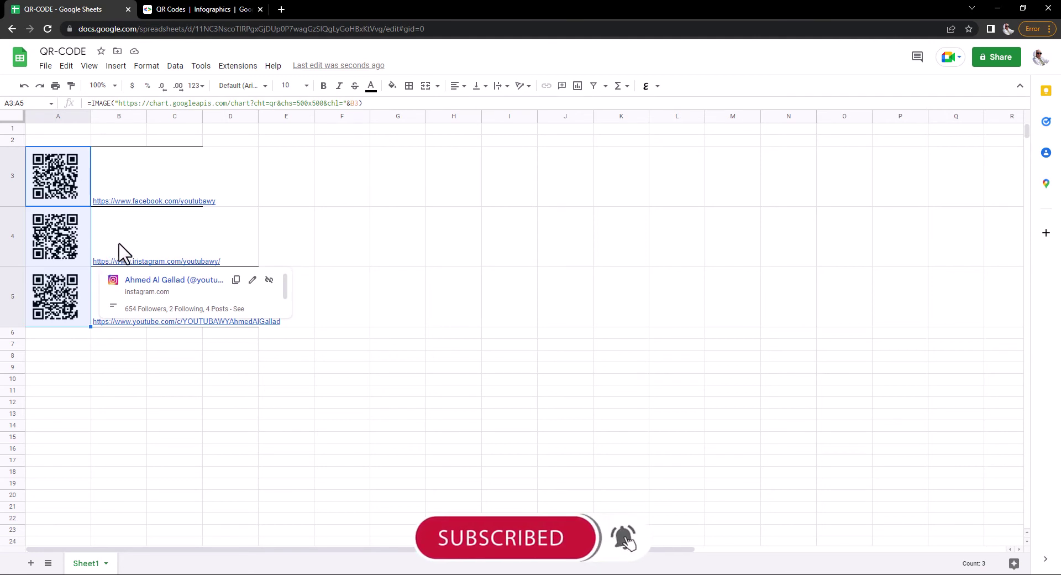
click(73, 247)
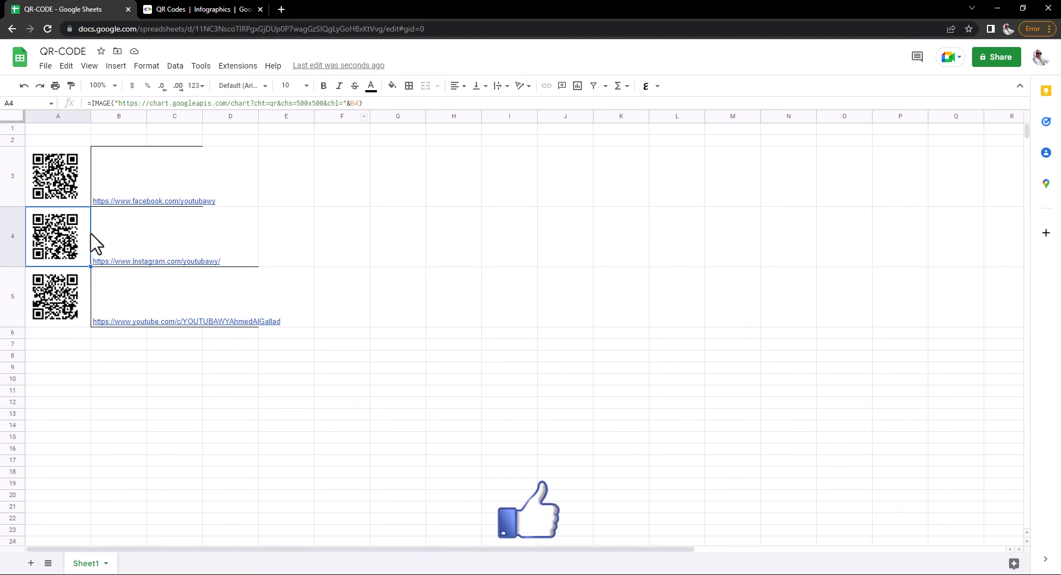
click(78, 310)
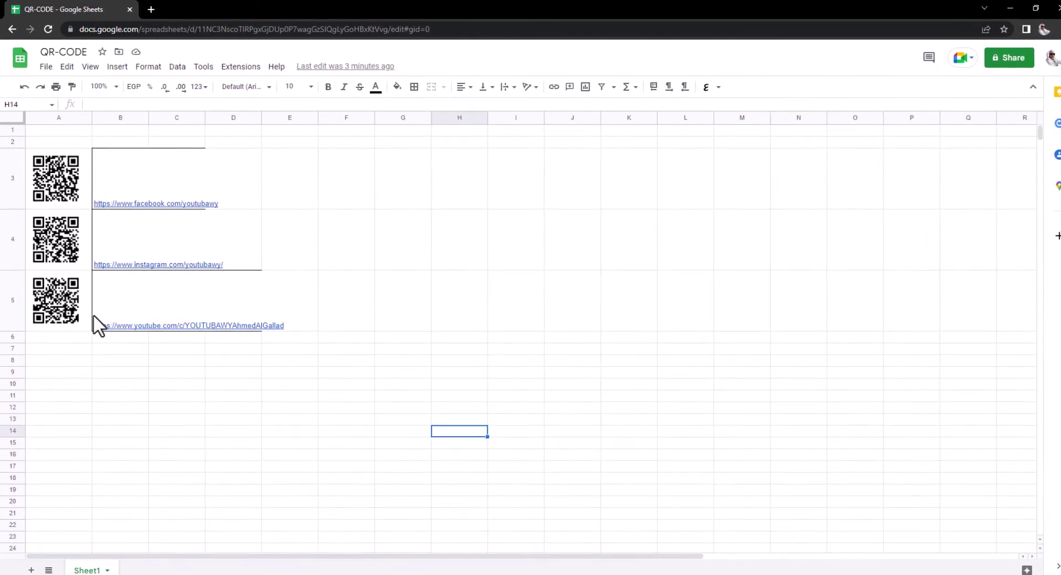
Paste a copy of the A3 QR code into the blank Word document, then return to Sheets
click(65, 193)
key(ctrl+c)
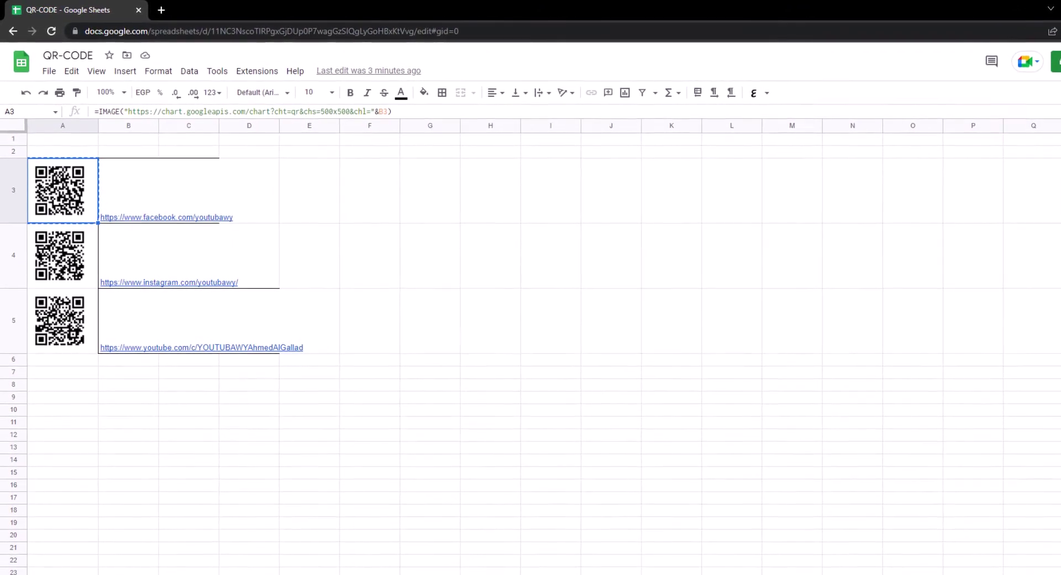
key(alt+Tab)
key(ctrl+v)
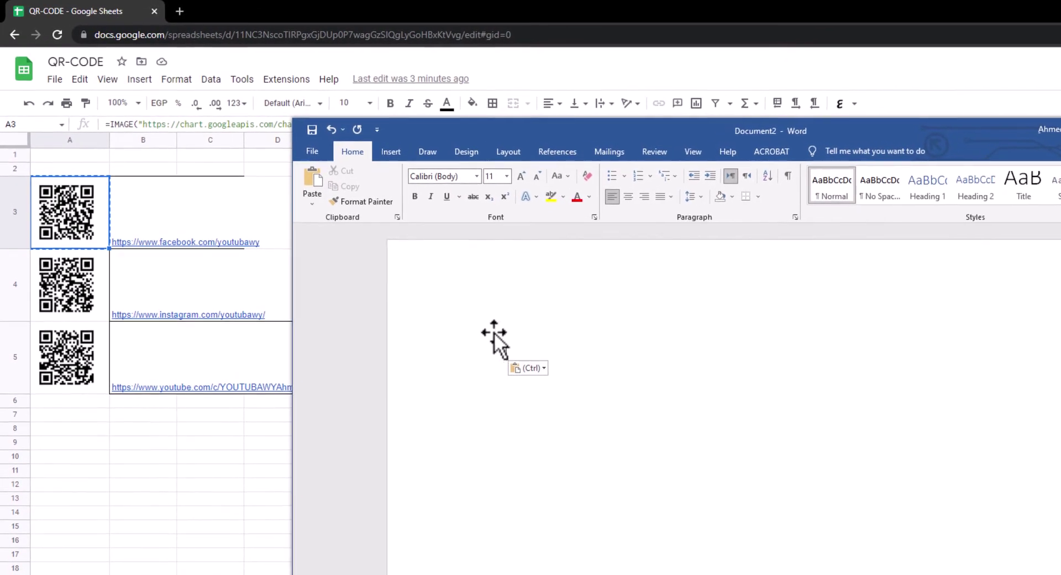
click(829, 12)
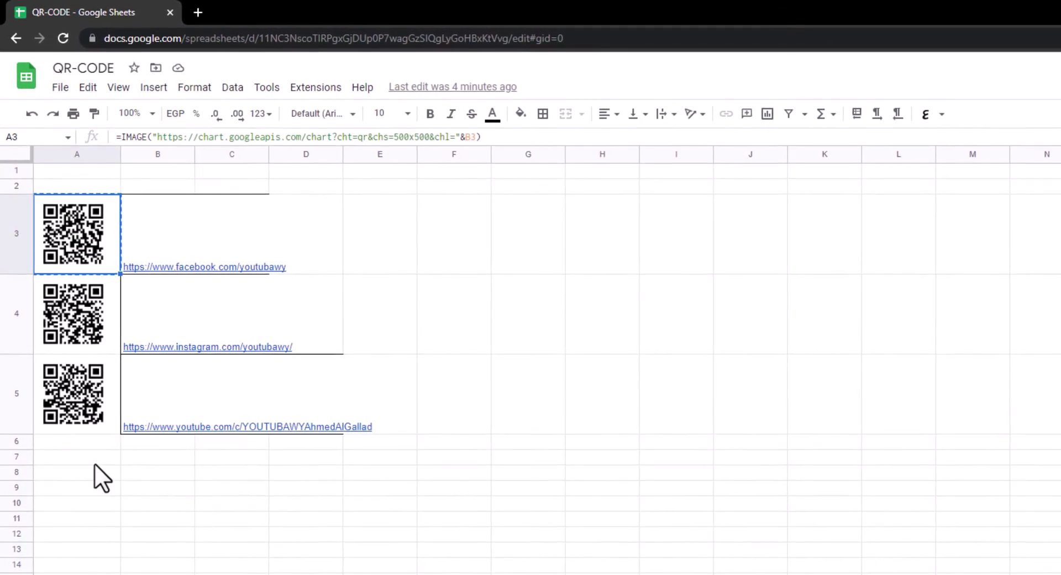
Download the sheet as PDF (.pdf) with the default print settings
click(62, 90)
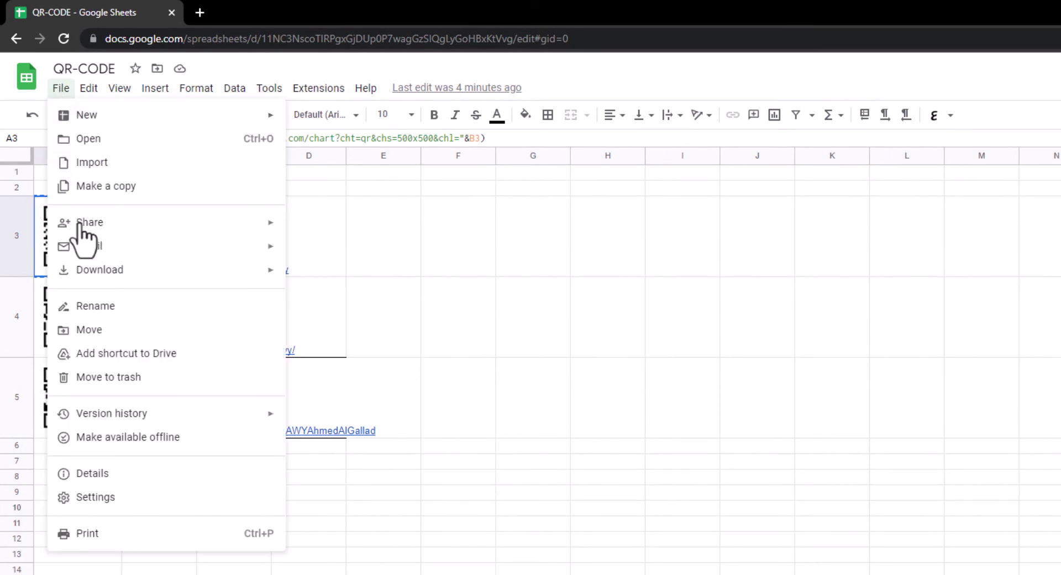
mouse_move(172, 279)
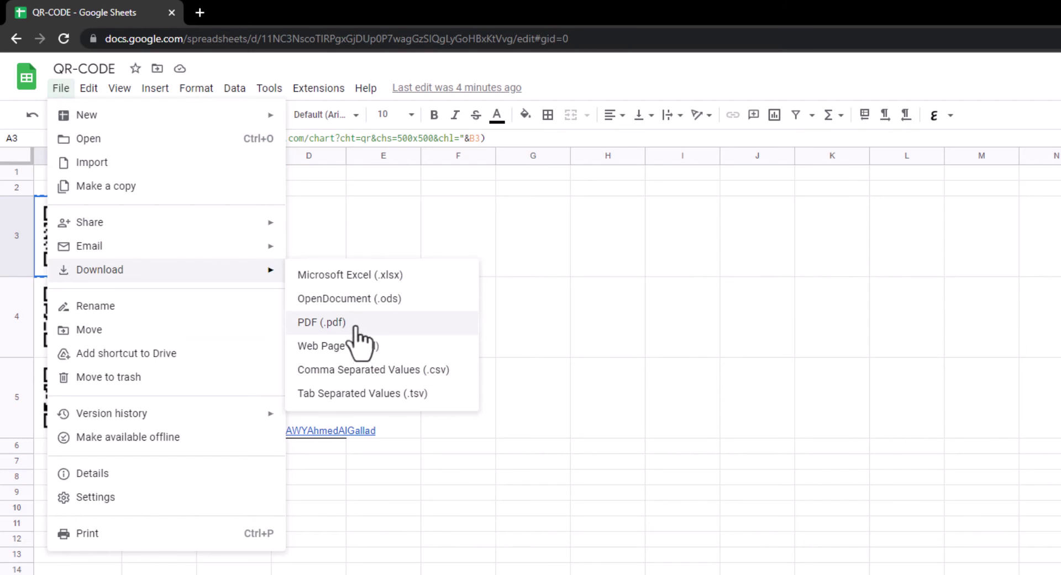
click(378, 326)
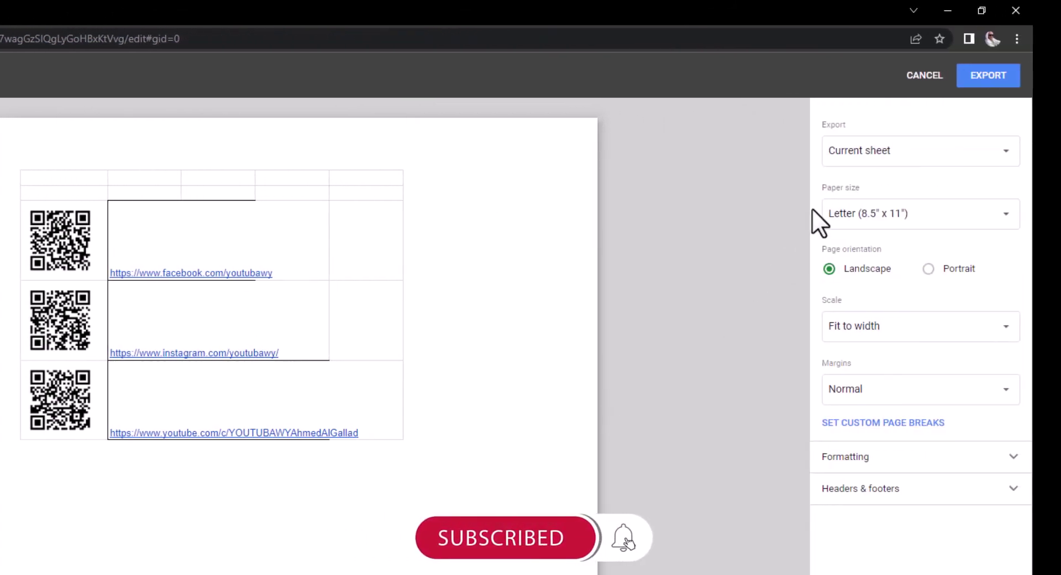
click(994, 82)
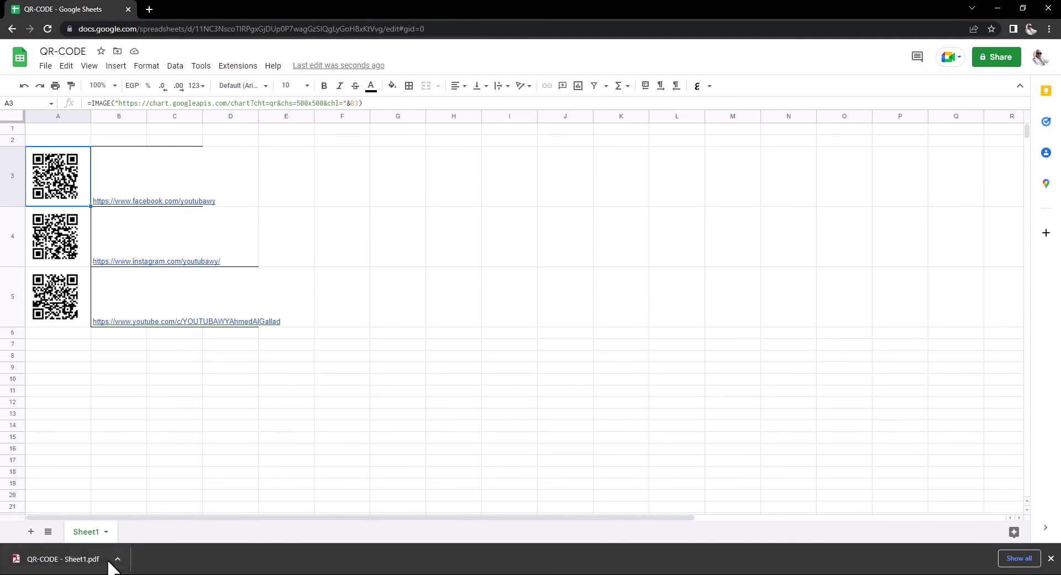
Open the downloaded QR-CODE - Sheet1.pdf from its folder and select the middle QR code
click(118, 559)
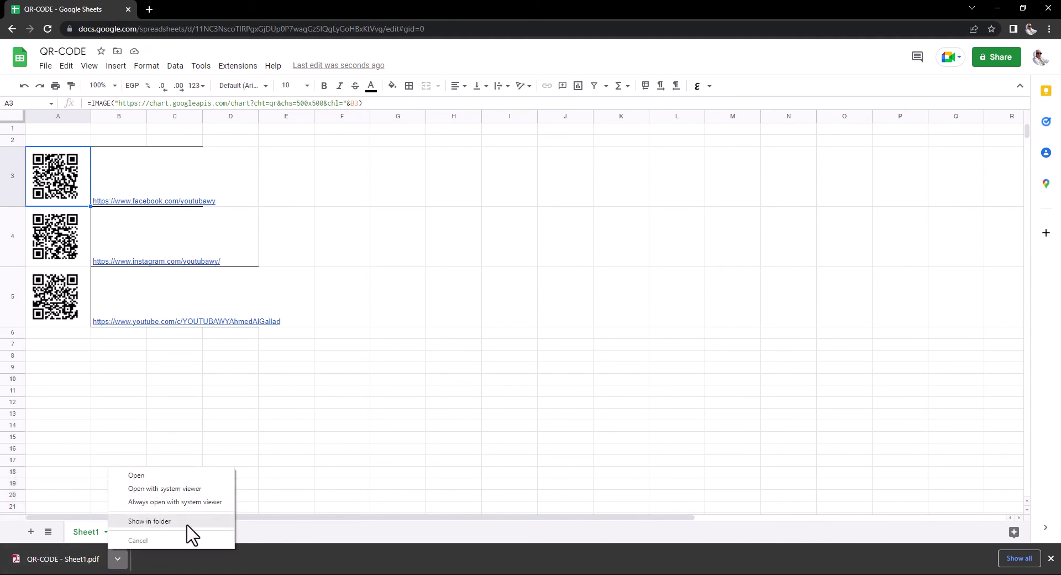
click(187, 526)
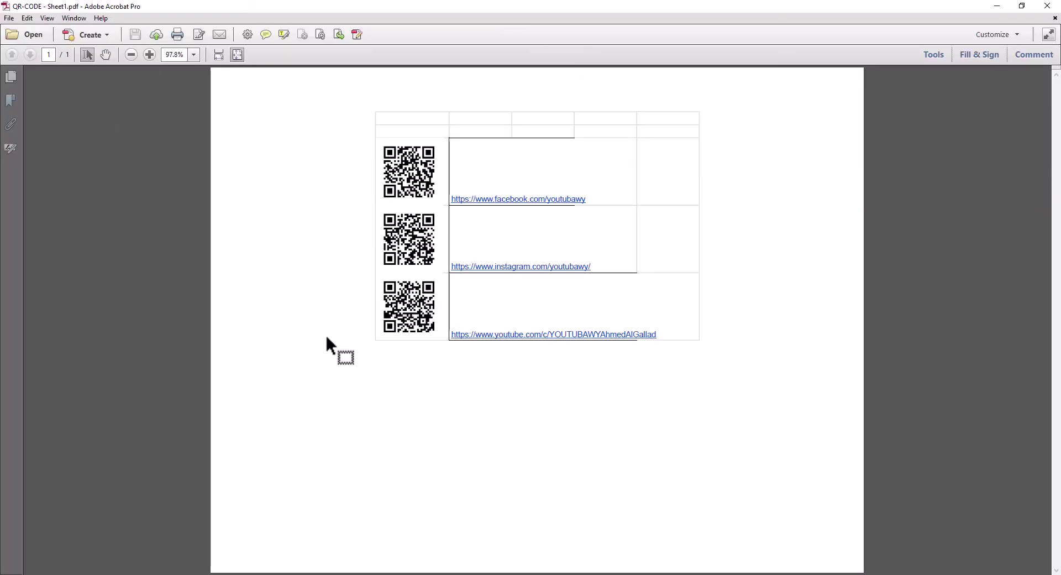
click(409, 172)
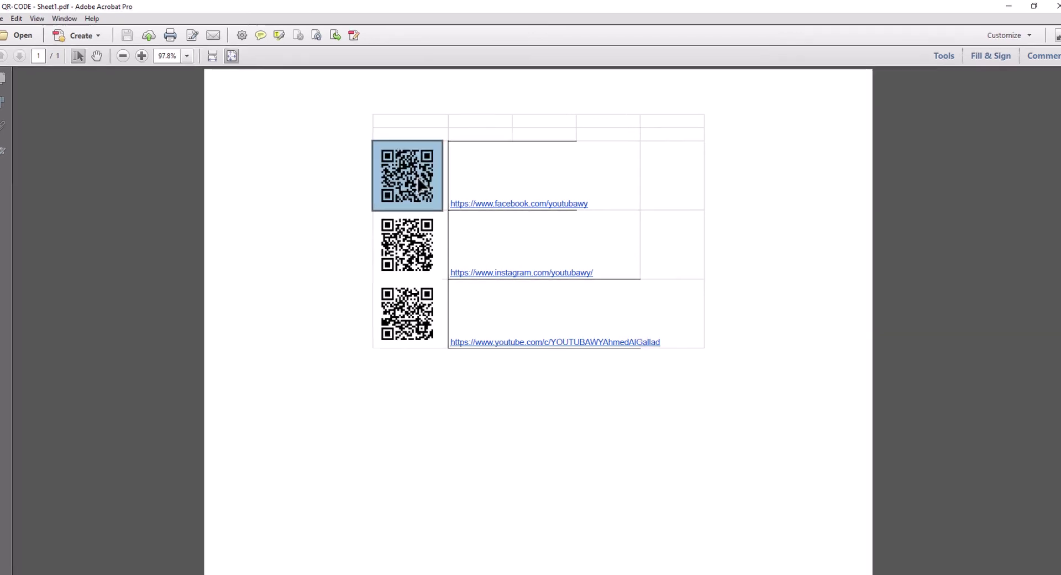
click(408, 239)
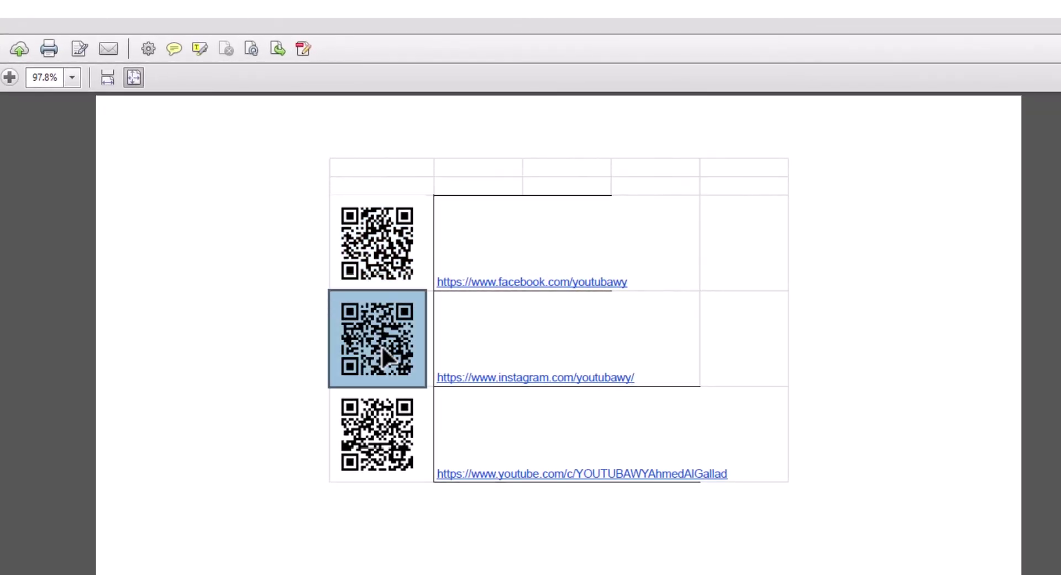
Save the middle QR code image to the Desktop as QR-CODE - Sheet1.bmp
right_click(381, 346)
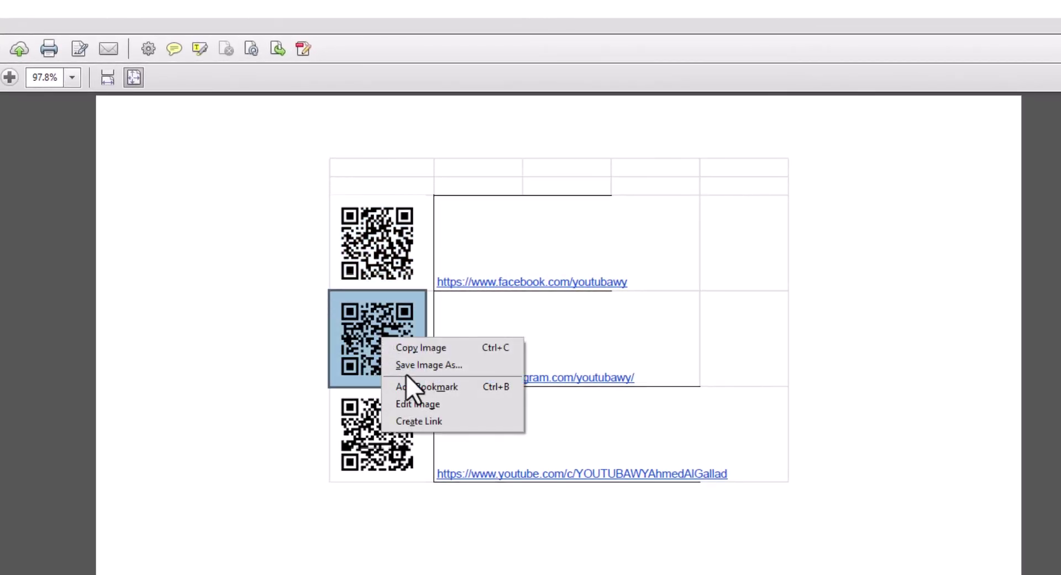
click(424, 367)
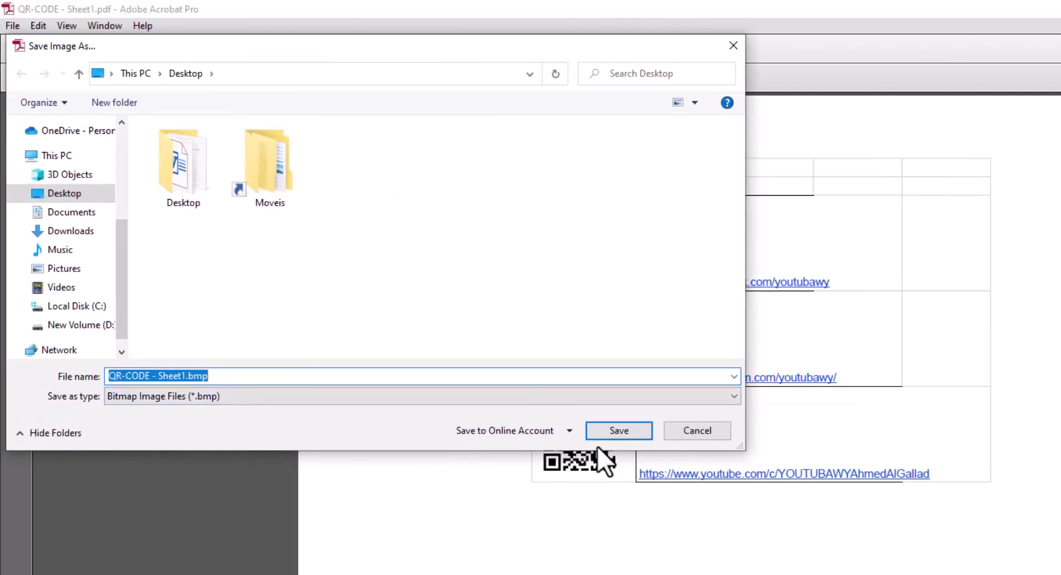
click(631, 427)
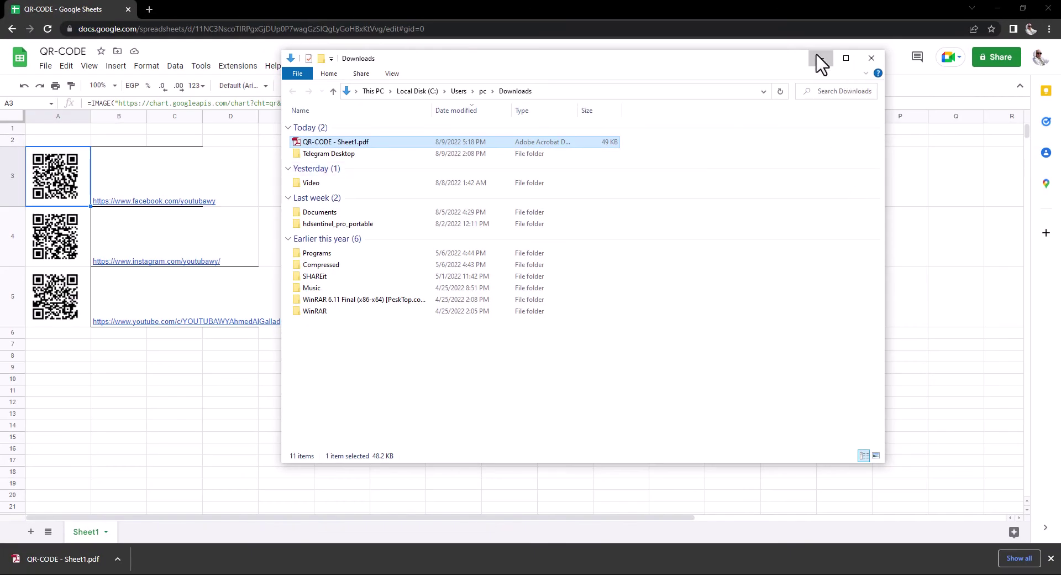
click(821, 58)
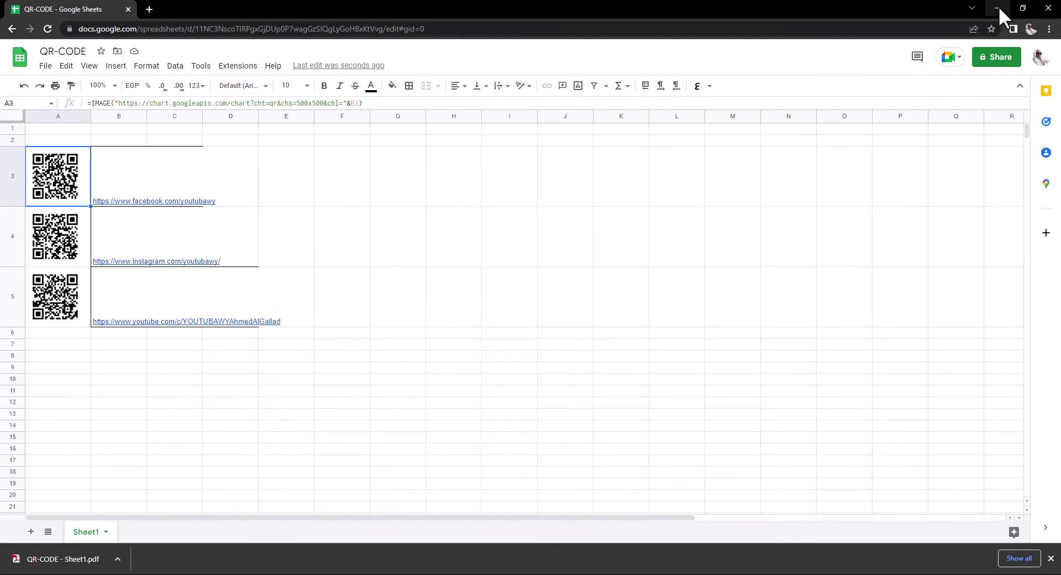
click(998, 8)
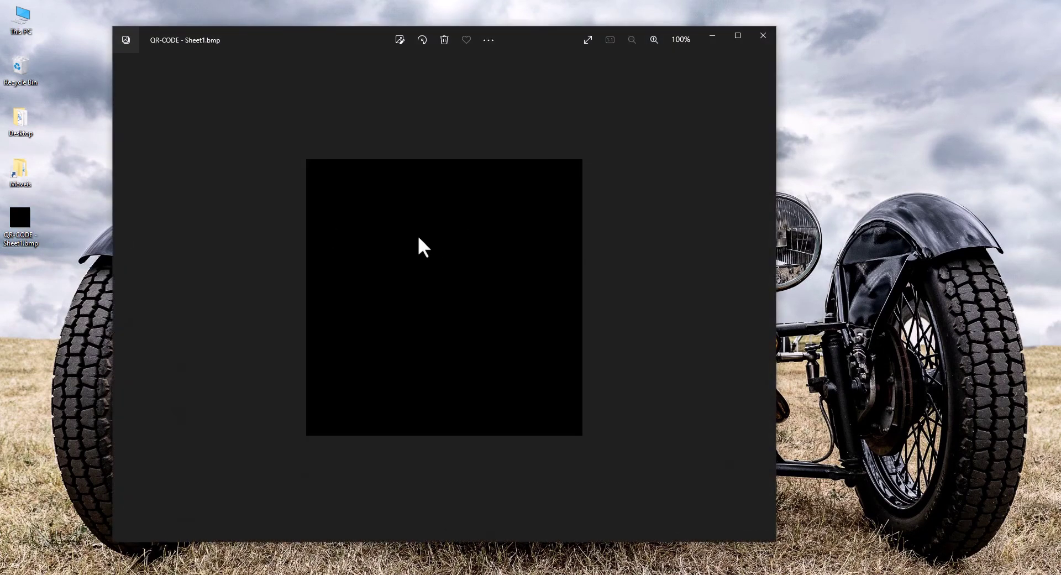
Resave the middle QR code as JPEG Image Files (*.jpg) to the Desktop and preview it
click(761, 37)
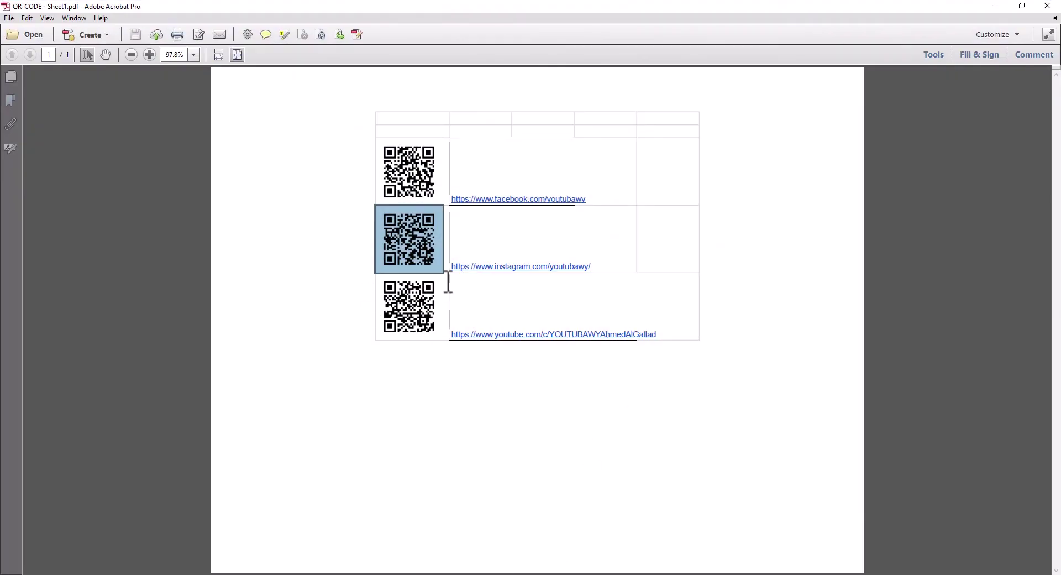
right_click(402, 228)
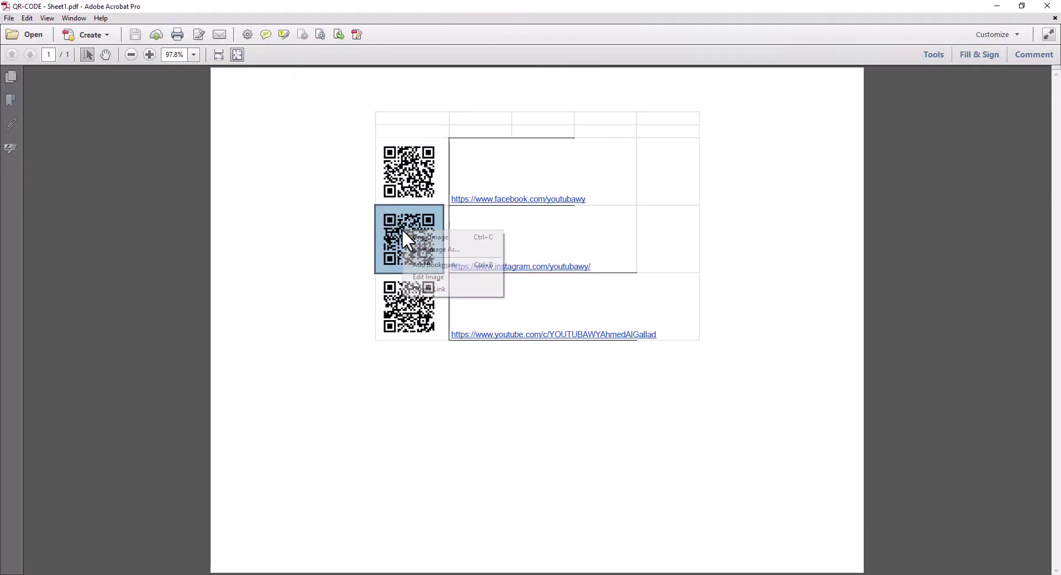
click(560, 310)
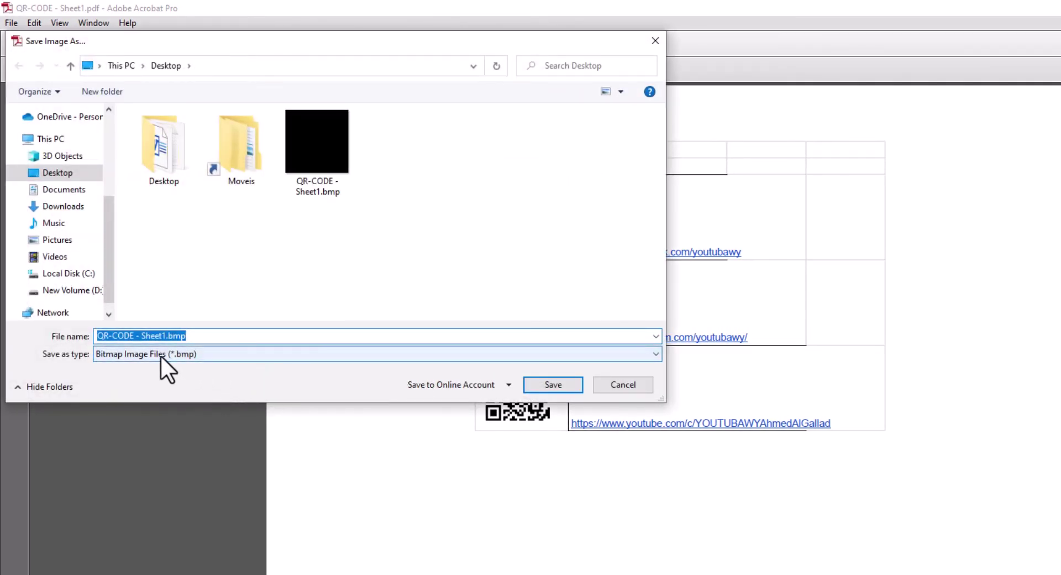
click(200, 354)
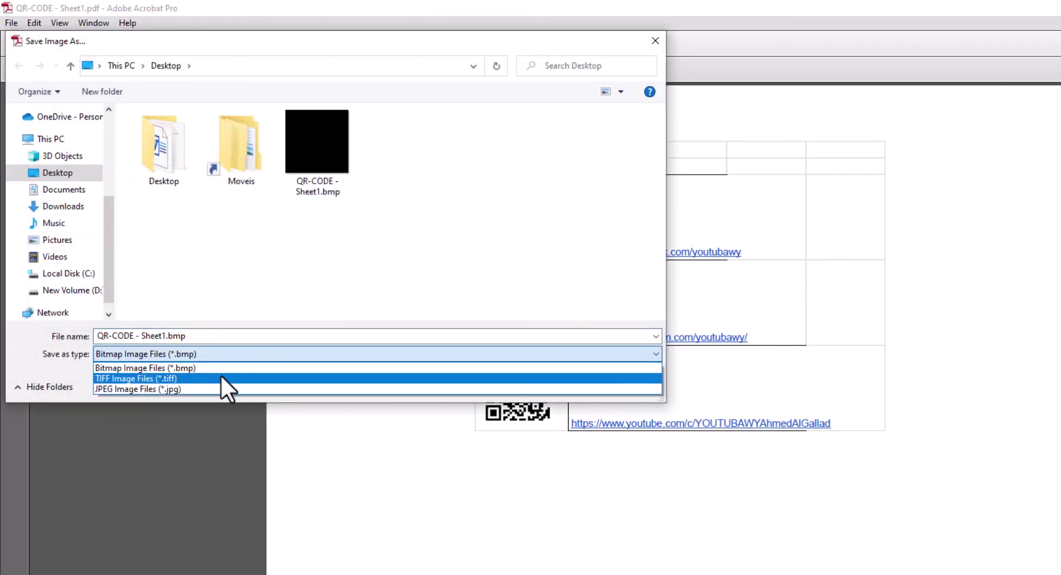
click(195, 390)
click(560, 385)
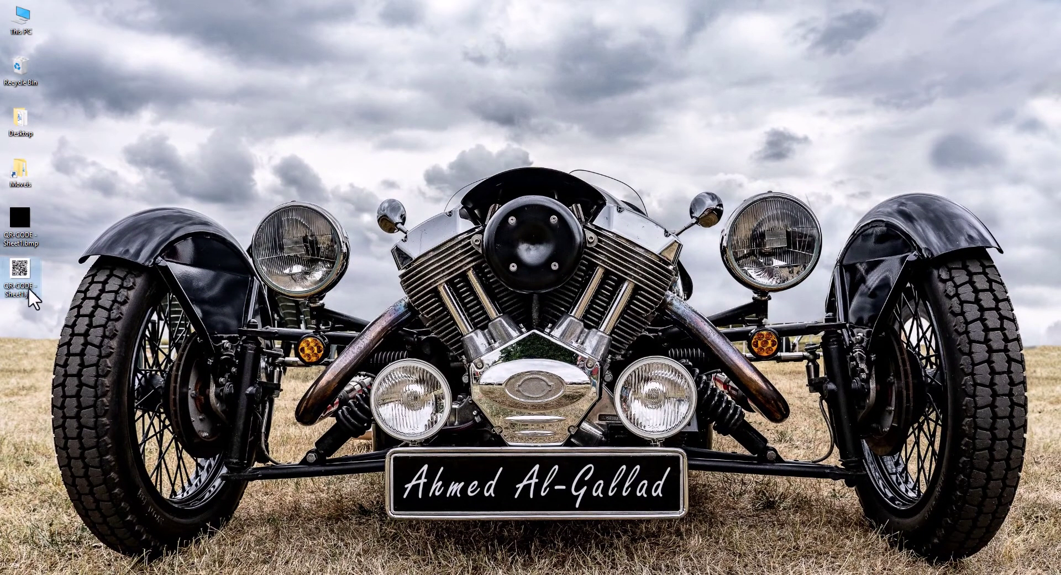
double_click(16, 276)
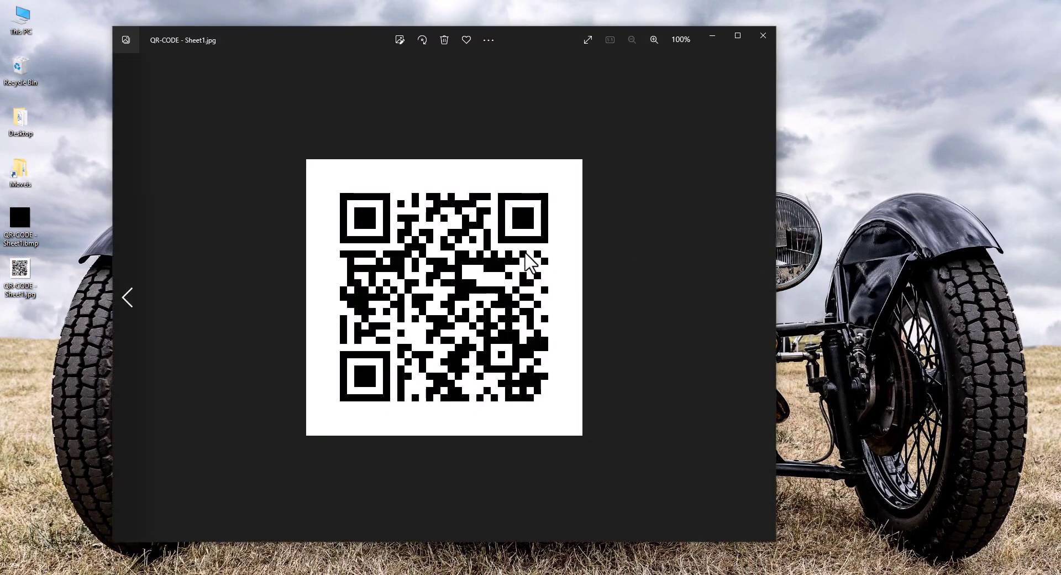
Place QR-CODE - Sheet1.jpg enlarged on Photoshop's Untitled-1 canvas, then bring Word's Document2 forward
click(762, 36)
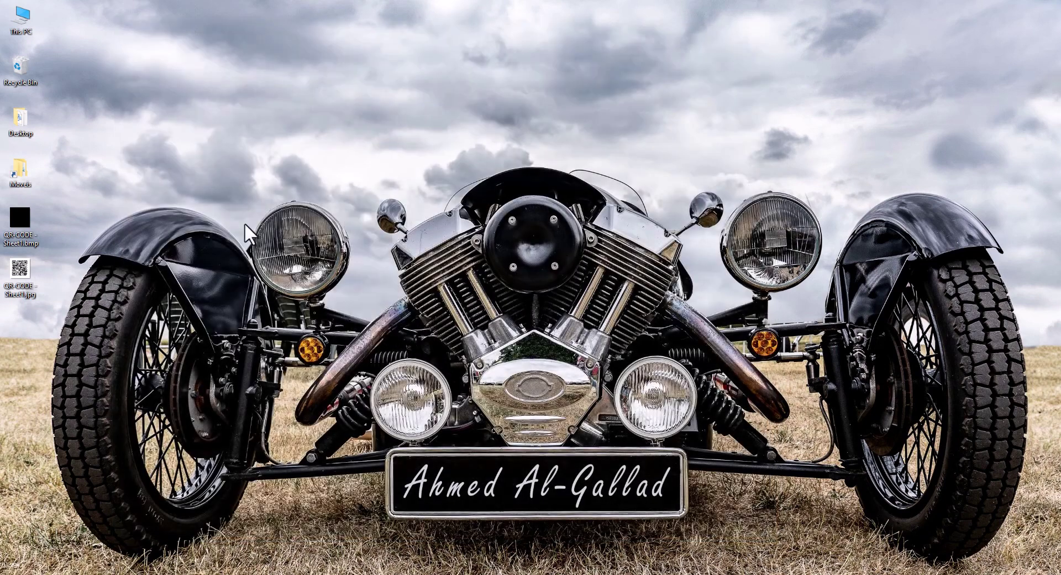
click(194, 571)
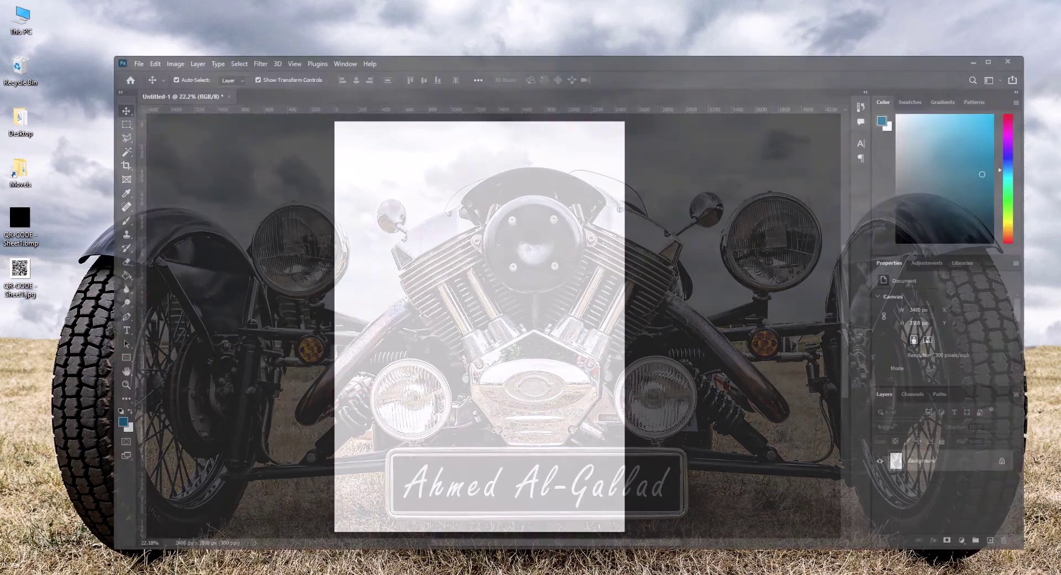
mouse_move(19, 270)
mouse_down()
mouse_move(530, 324)
mouse_move(577, 395)
mouse_up()
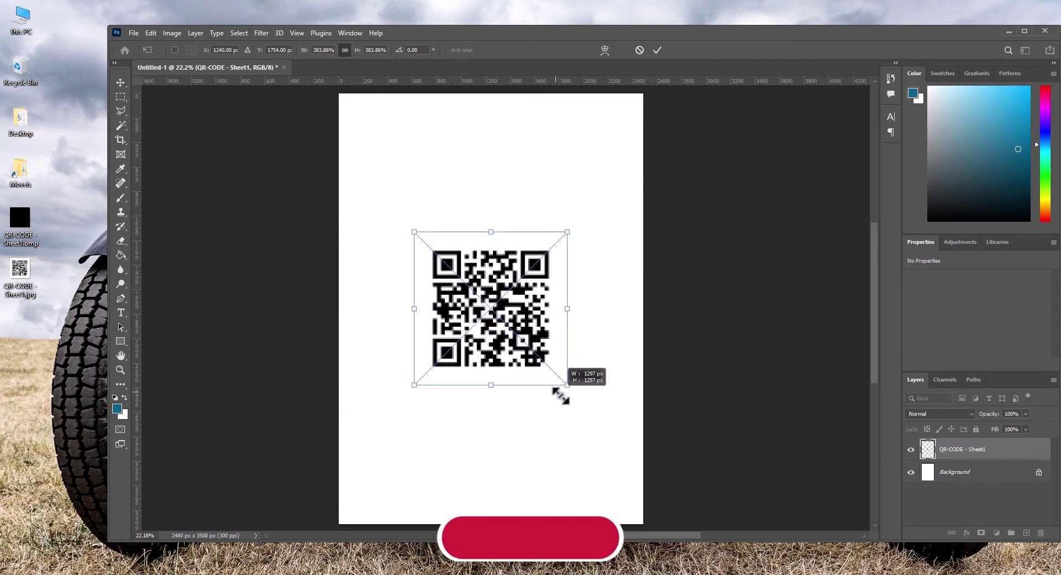
click(541, 425)
click(544, 437)
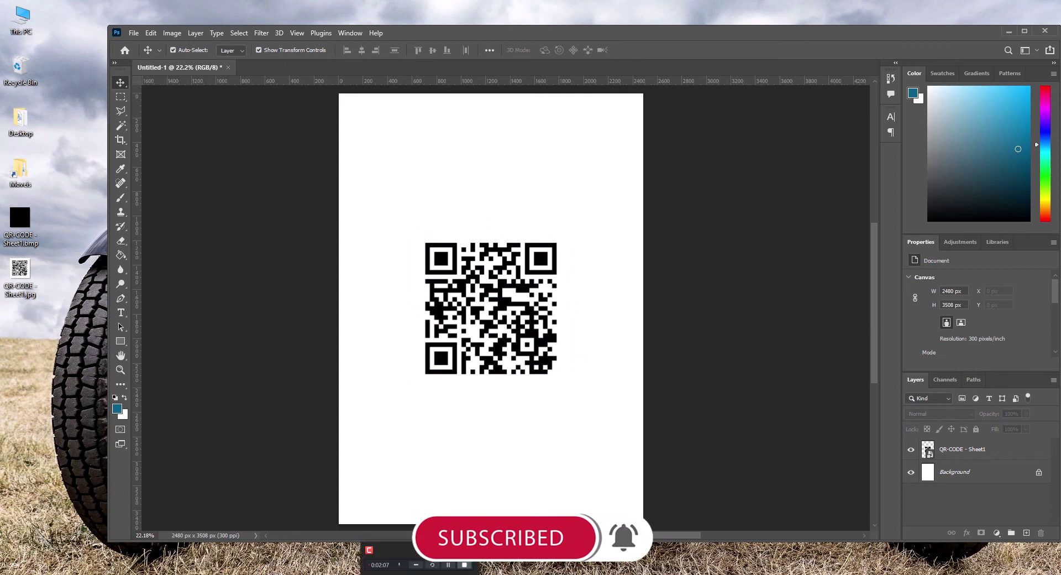
click(366, 561)
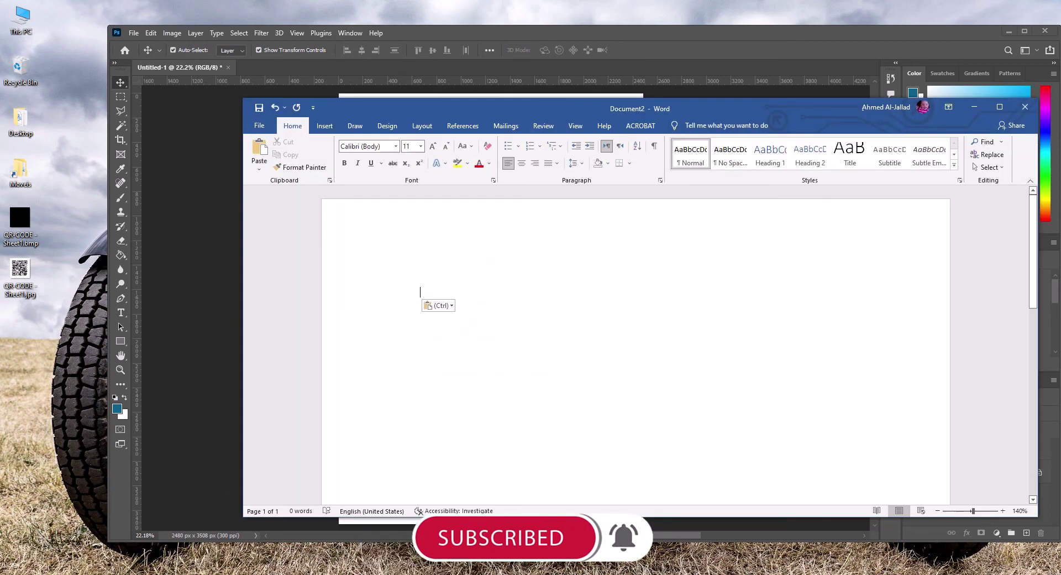
Insert QR-CODE - Sheet1.jpg from the desktop as a picture in Document2
mouse_move(27, 270)
mouse_down()
mouse_move(495, 352)
mouse_move(561, 418)
mouse_up()
click(480, 337)
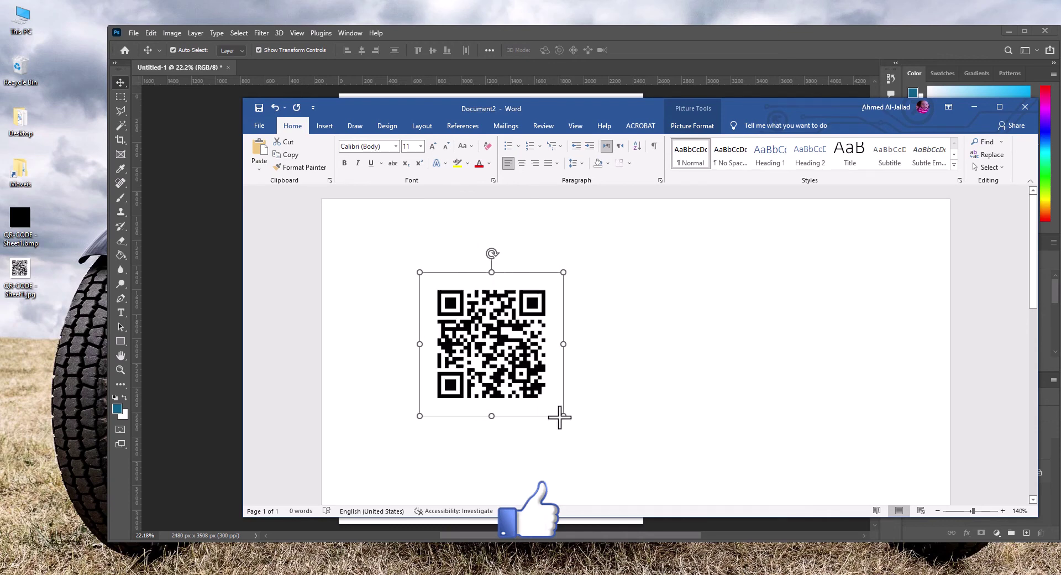